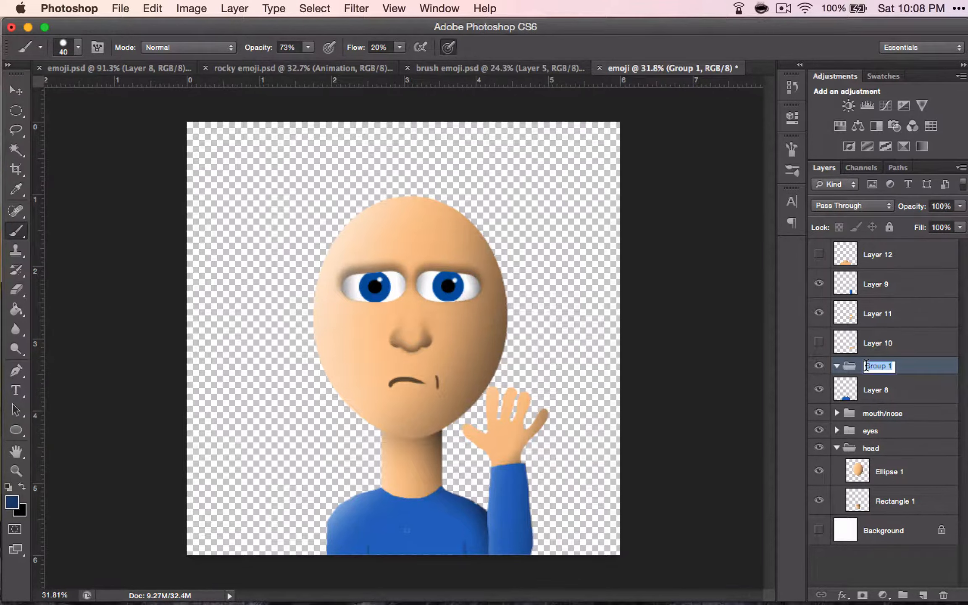
Rename the new group as body and move it to the top of the layer stack.
{"action": "type", "text": "D"}
{"action": "key", "text": "Return"}
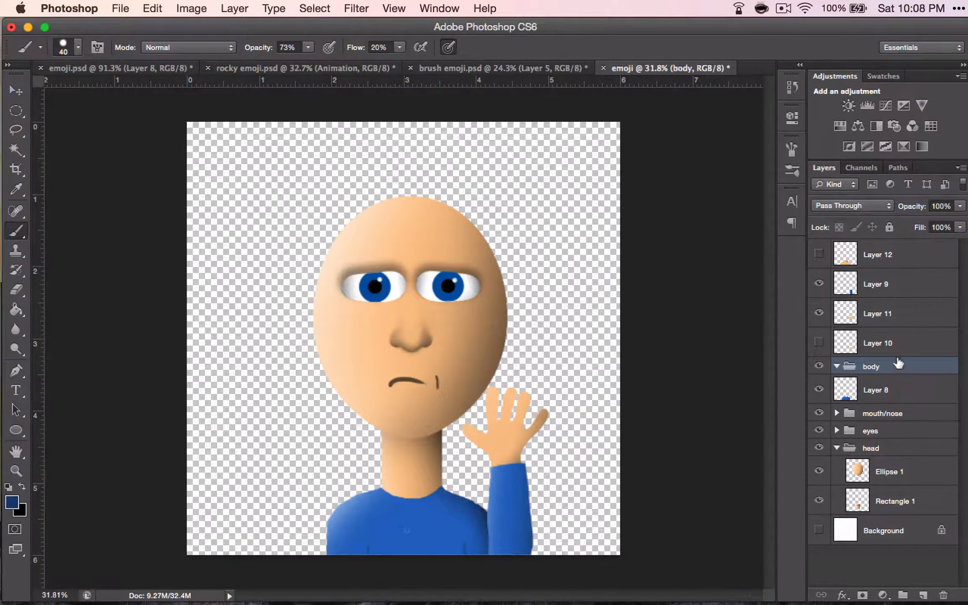
{"action": "left_click_drag", "start_coordinate": [896, 363], "coordinate": [885, 248]}
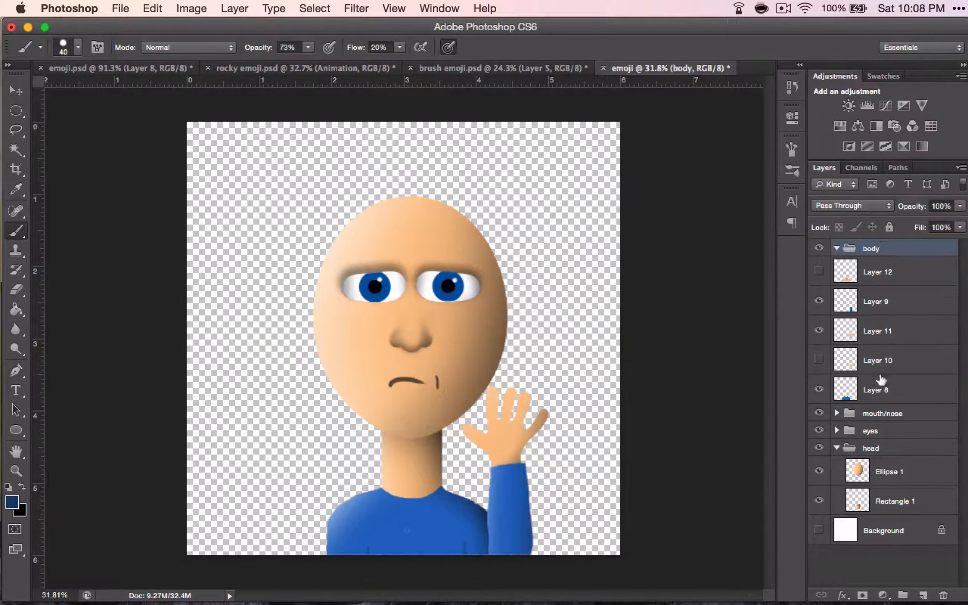
Put Layers 8 through 12 into the body group, and collapse the body and head groups.
{"action": "left_click", "coordinate": [877, 387]}
{"action": "left_click", "coordinate": [875, 275], "text": "shift"}
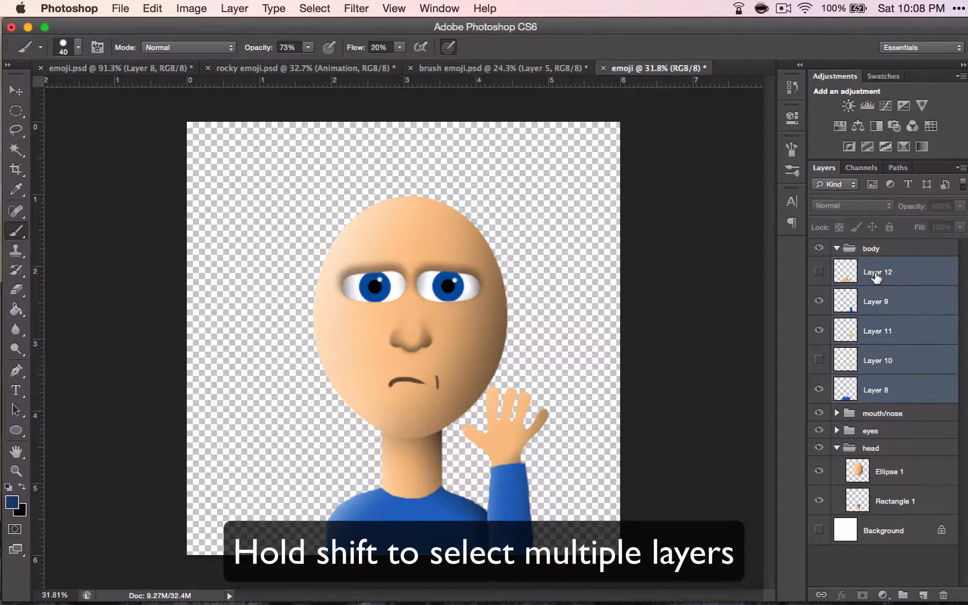
{"action": "left_click_drag", "start_coordinate": [872, 265], "coordinate": [868, 249]}
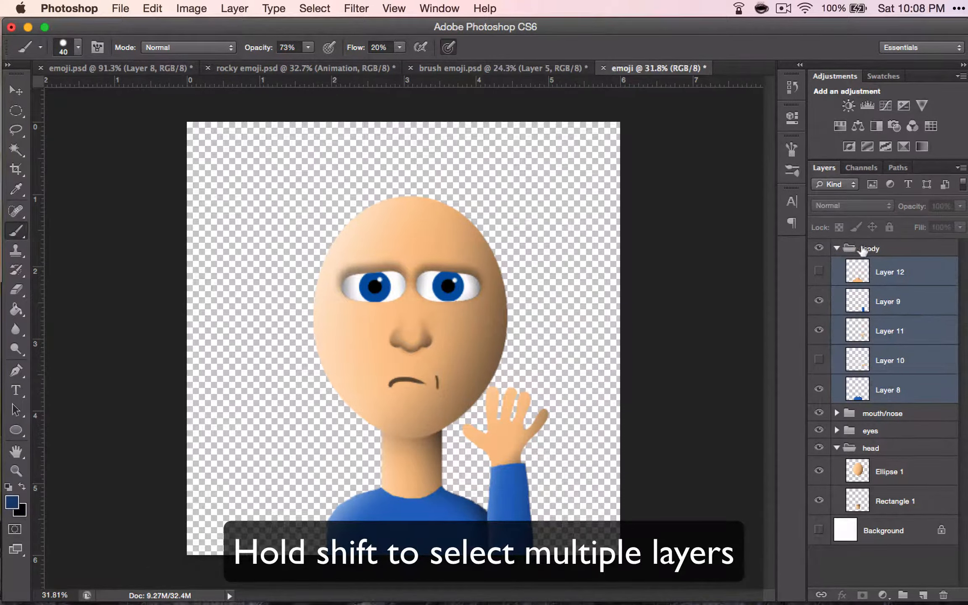
{"action": "left_click", "coordinate": [837, 249]}
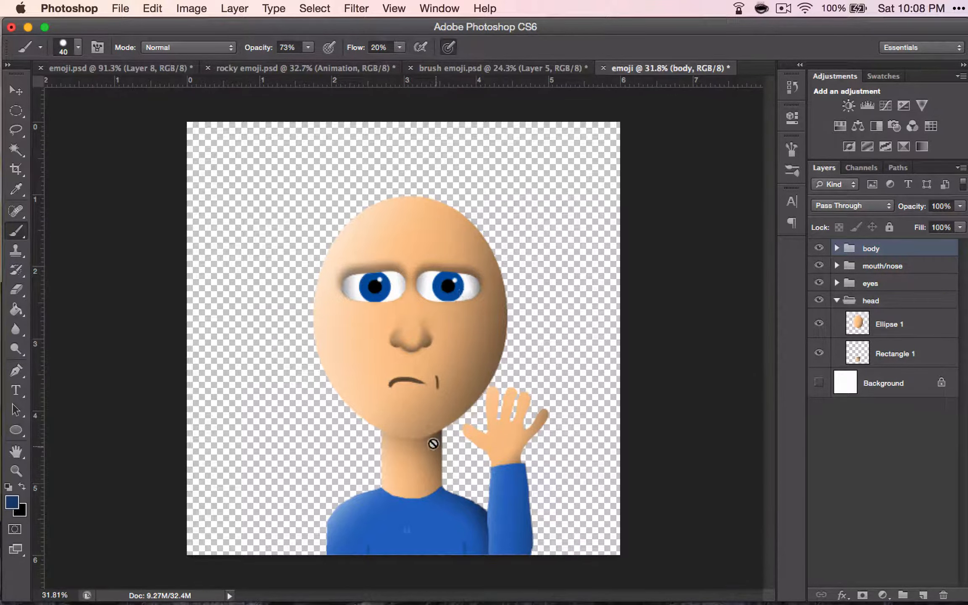
{"action": "left_click", "coordinate": [831, 299]}
{"action": "left_click", "coordinate": [837, 300]}
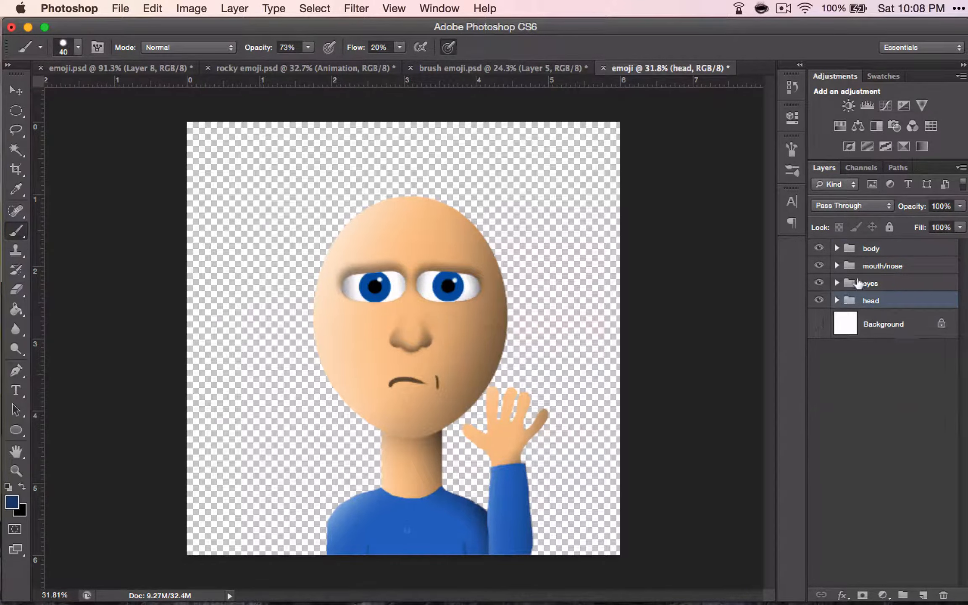
Move the head, eyes and mouth/nose groups down together so the head sits lower over the shirt and the neck looks shorter.
{"action": "left_click", "coordinate": [878, 264], "text": "shift"}
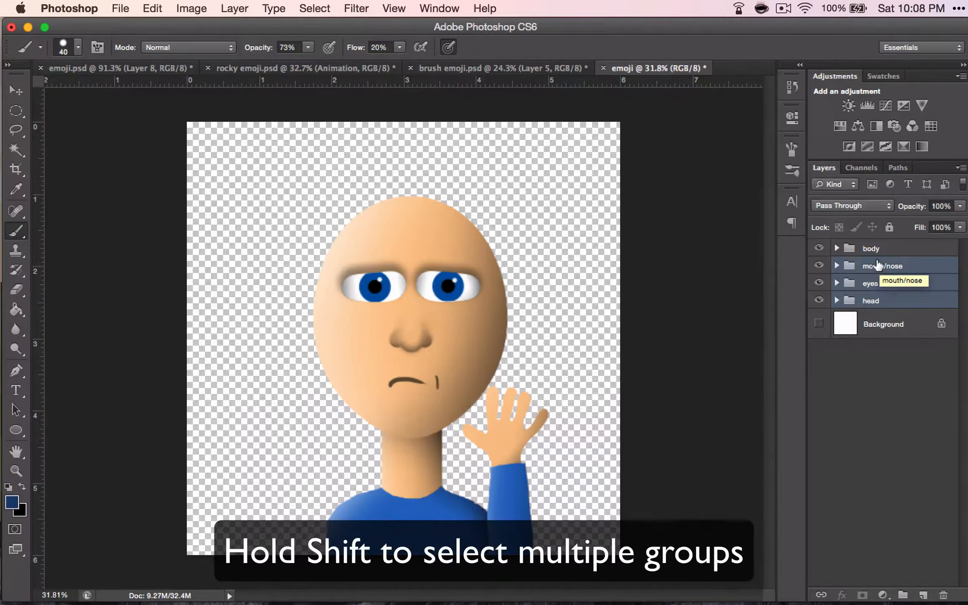
{"action": "left_click", "coordinate": [13, 94]}
{"action": "key", "text": "Down"}
{"action": "key", "text": "Down"}
{"action": "key", "text": "Down"}
{"action": "key", "text": "Down"}
{"action": "key", "text": "Down"}
{"action": "key", "text": "Down"}
{"action": "key", "text": "Down"}
{"action": "key", "text": "Down"}
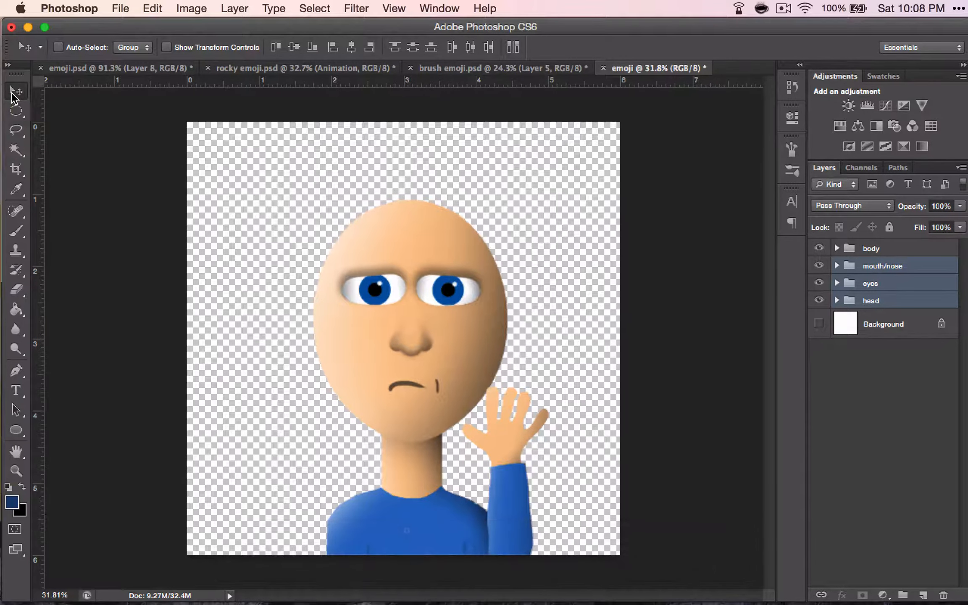
{"action": "key", "text": "Down"}
{"action": "key", "text": "Down"}
{"action": "key", "text": "Down"}
{"action": "key", "text": "Down"}
{"action": "key", "text": "Down"}
{"action": "key", "text": "Down"}
{"action": "key", "text": "Down"}
{"action": "key", "text": "Down"}
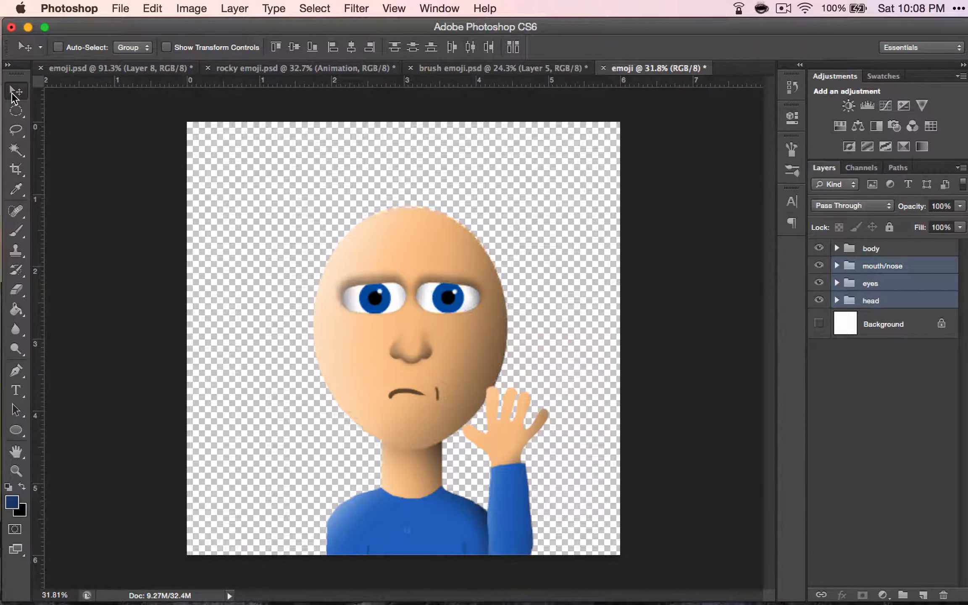
{"action": "key", "text": "Down"}
{"action": "key", "text": "Down"}
{"action": "key", "text": "Down"}
{"action": "key", "text": "Down"}
{"action": "key", "text": "Down"}
{"action": "key", "text": "Down"}
{"action": "key", "text": "Down"}
{"action": "key", "text": "Down"}
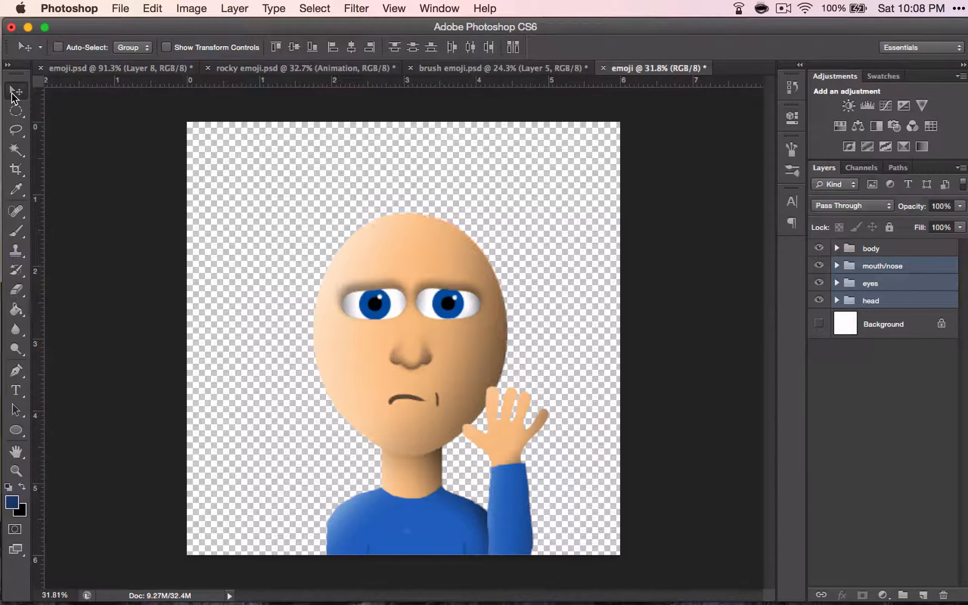
{"action": "key", "text": "Up"}
{"action": "key", "text": "Up"}
{"action": "key", "text": "Up"}
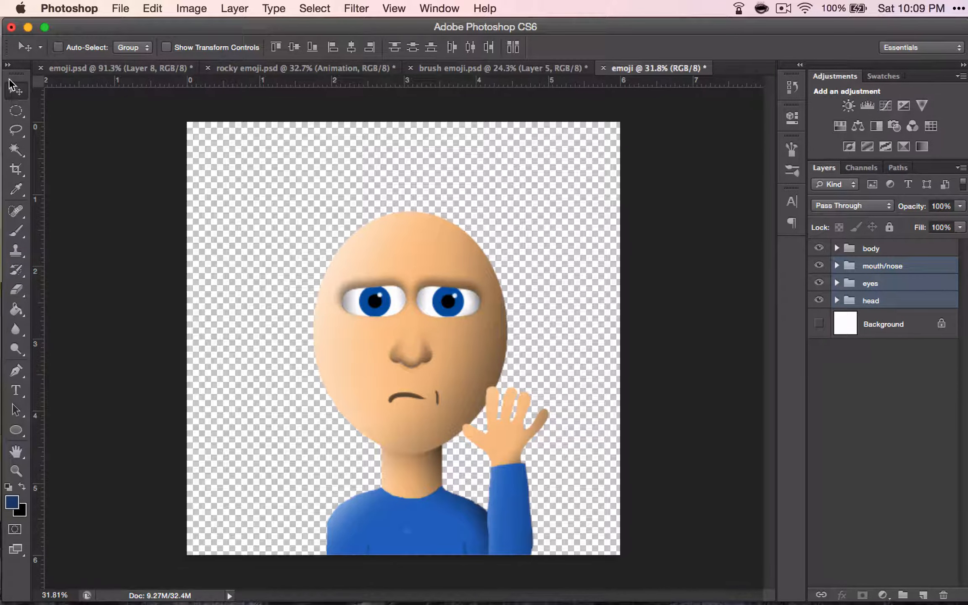
Look at the finished characters in emoji.psd and rocky emoji.psd, and return to the bald character's document.
{"action": "left_click", "coordinate": [149, 68]}
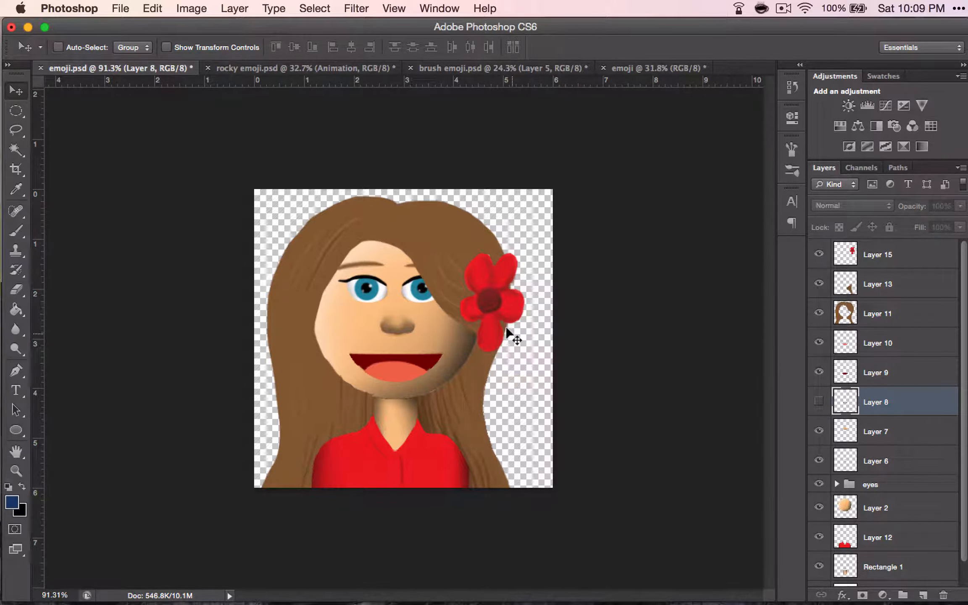
{"action": "left_click", "coordinate": [349, 70]}
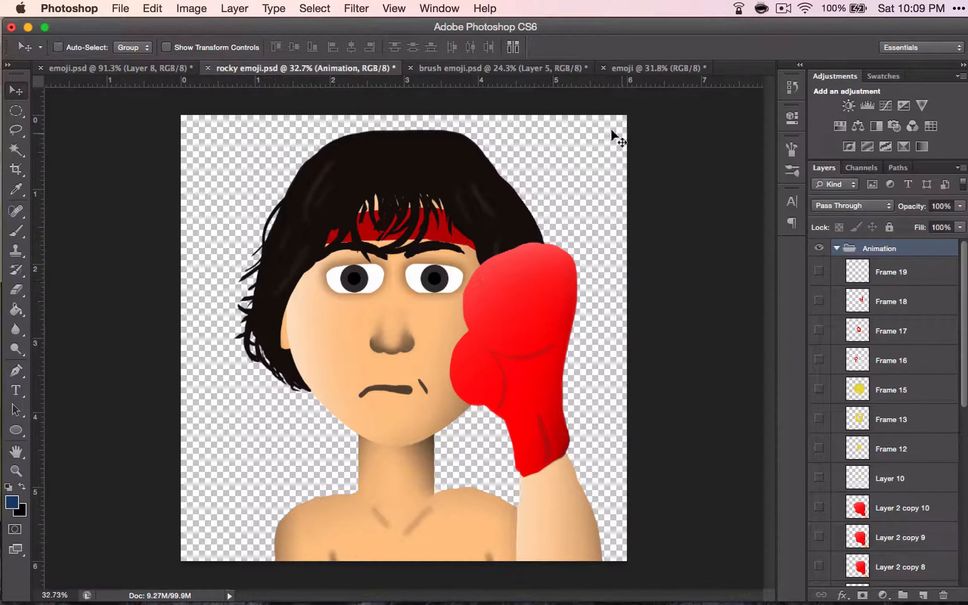
{"action": "left_click", "coordinate": [631, 68]}
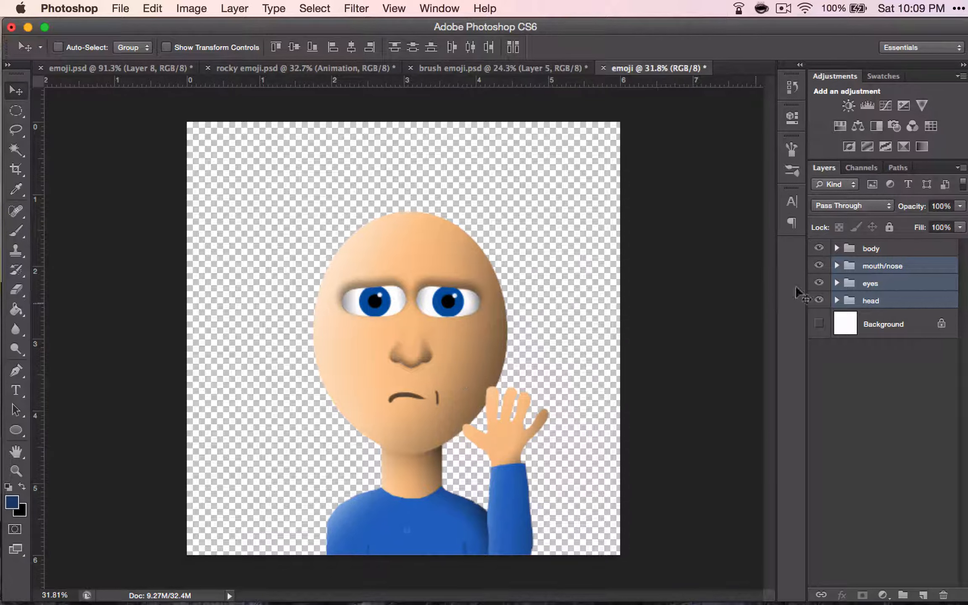
Add a new layer inside the head group, between Ellipse 1 and Rectangle 1.
{"action": "left_click", "coordinate": [836, 300]}
{"action": "left_click", "coordinate": [882, 301]}
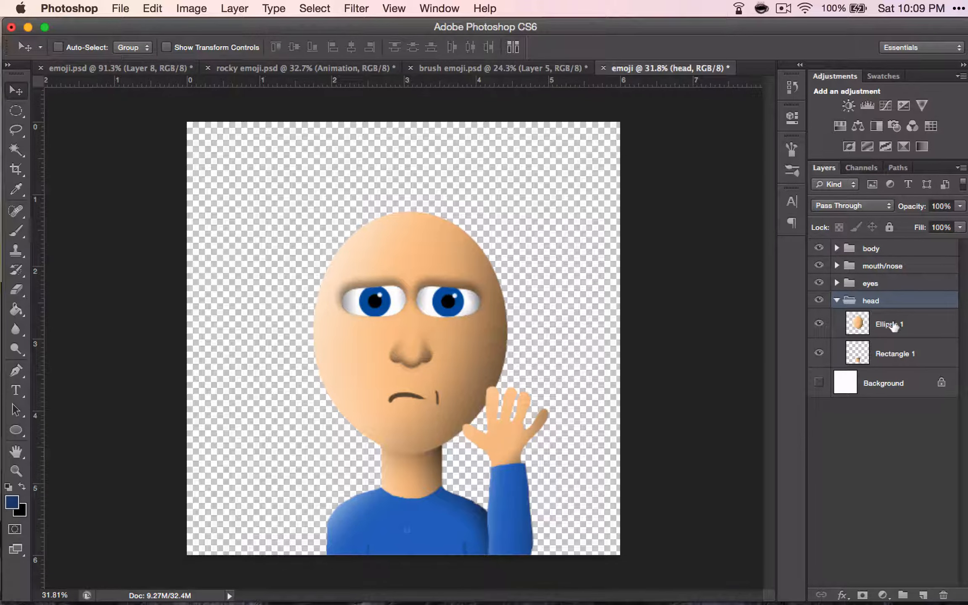
{"action": "left_click", "coordinate": [893, 356]}
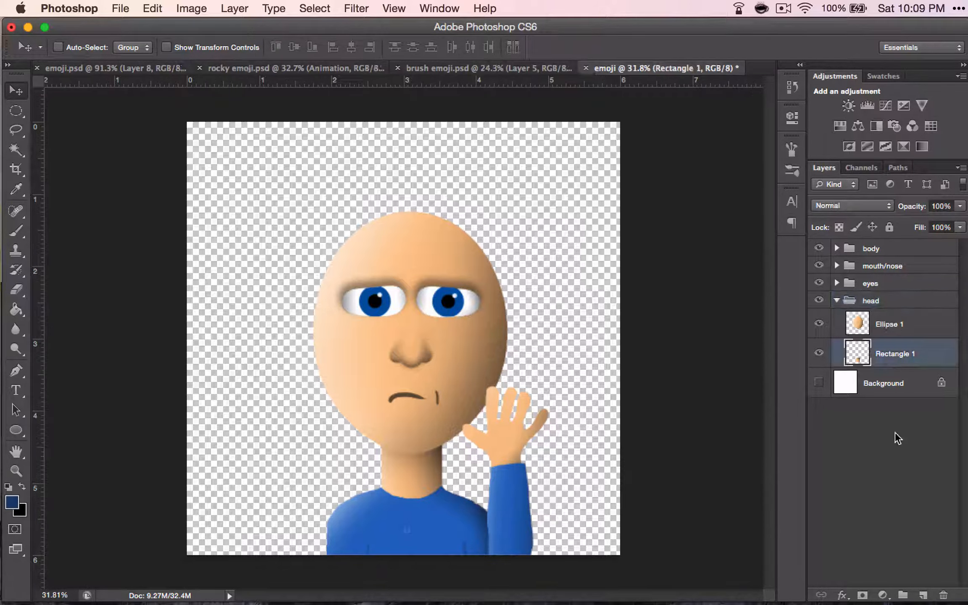
{"action": "left_click", "coordinate": [922, 594]}
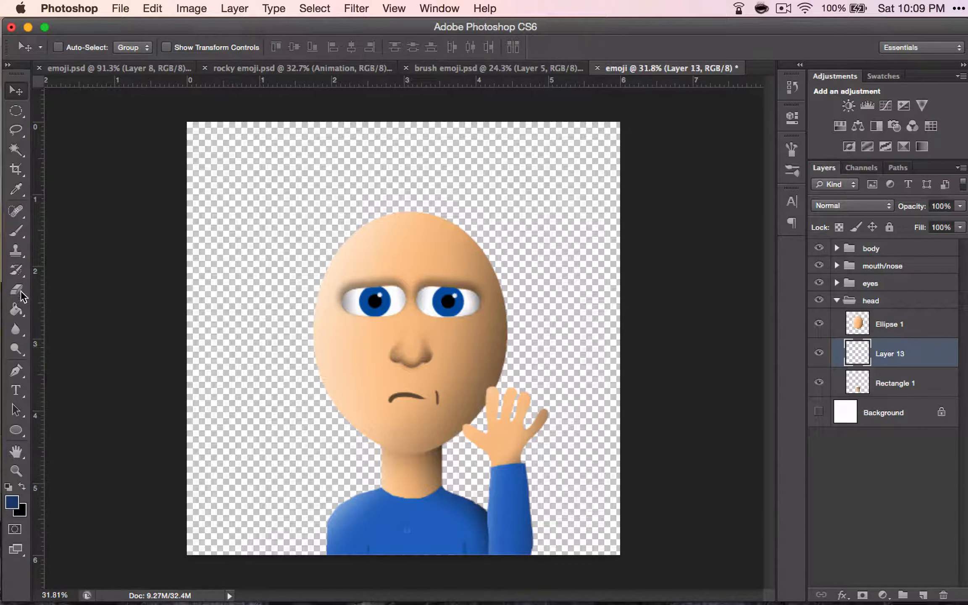
Choose the Brush tool and set its foreground color to the skin tone f8c387 sampled from the face.
{"action": "left_click", "coordinate": [15, 233]}
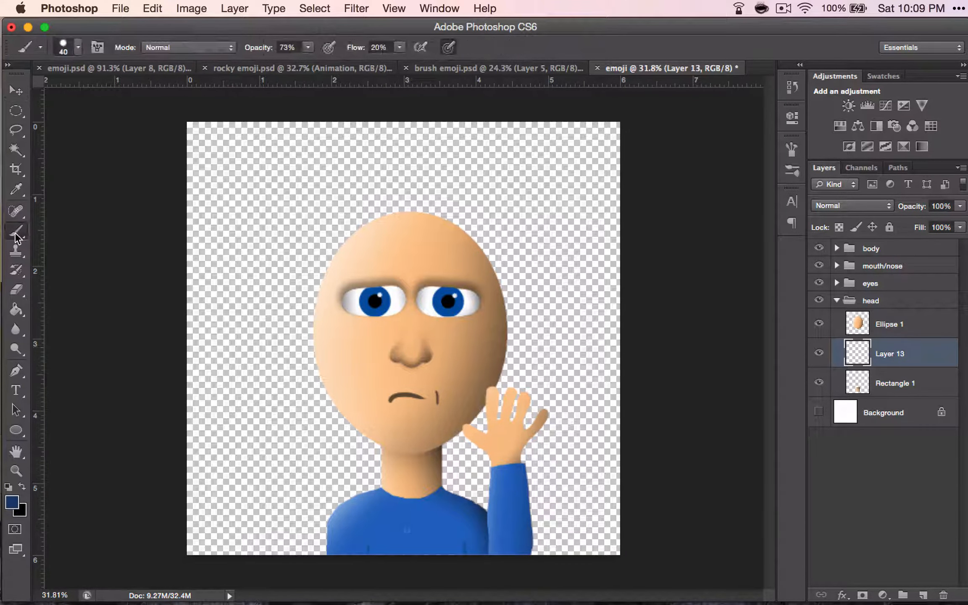
{"action": "left_click", "coordinate": [12, 503]}
{"action": "left_click", "coordinate": [405, 320]}
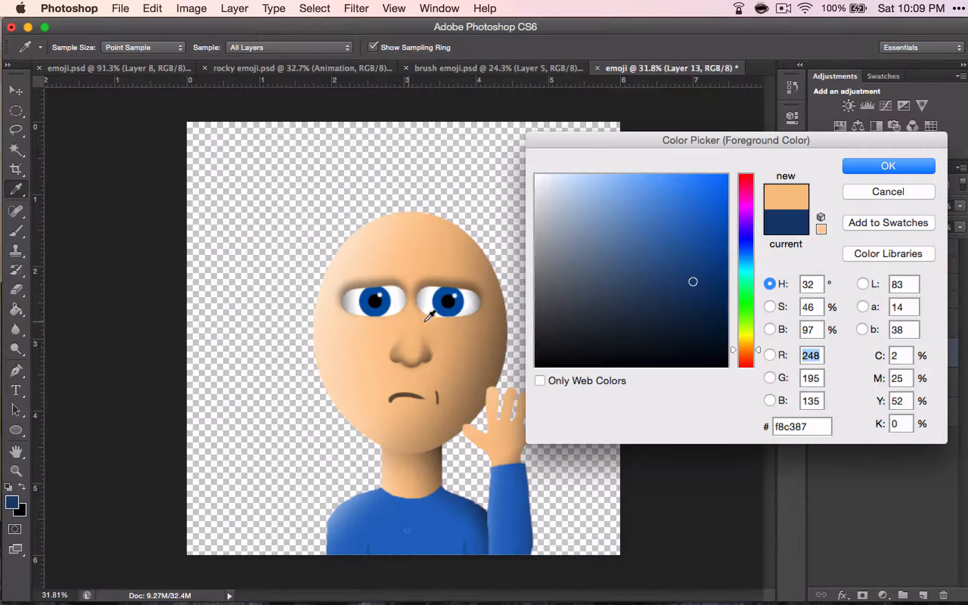
{"action": "left_click", "coordinate": [882, 167]}
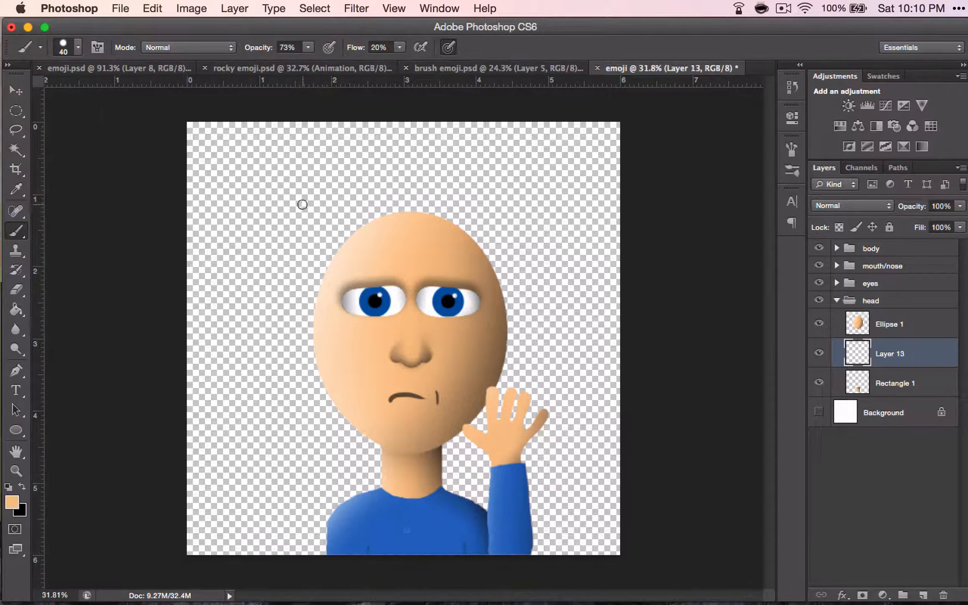
Show the white Background layer, set the brush opacity and flow to 100%, and undo the test stroke beside the head.
{"action": "mouse_move", "coordinate": [302, 202]}
{"action": "left_mouse_down"}
{"action": "mouse_move", "coordinate": [274, 202]}
{"action": "mouse_move", "coordinate": [259, 278]}
{"action": "mouse_move", "coordinate": [296, 302]}
{"action": "left_mouse_up"}
{"action": "left_click", "coordinate": [818, 412]}
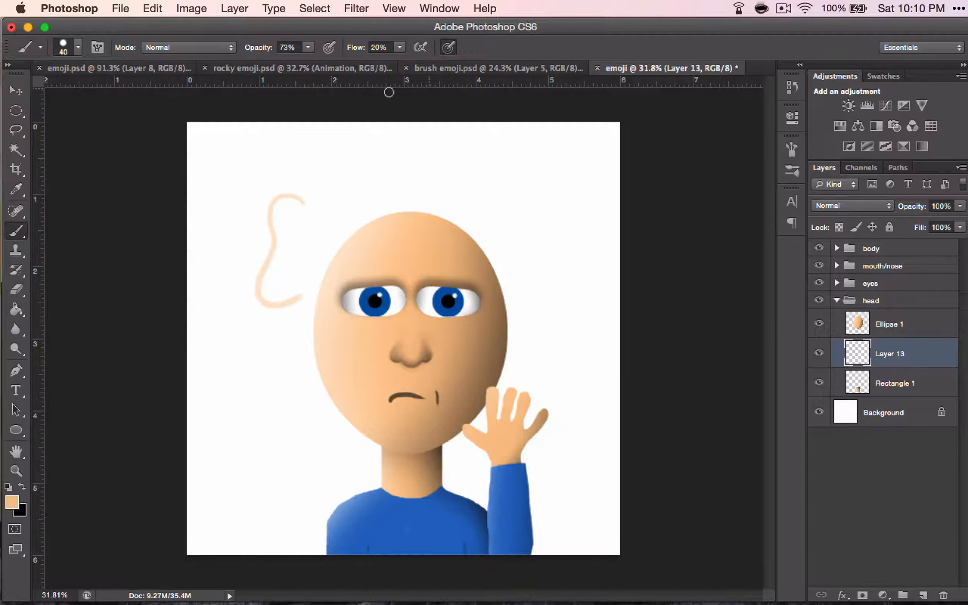
{"action": "left_click", "coordinate": [307, 47]}
{"action": "left_click_drag", "start_coordinate": [309, 55], "coordinate": [389, 46]}
{"action": "left_click", "coordinate": [399, 47]}
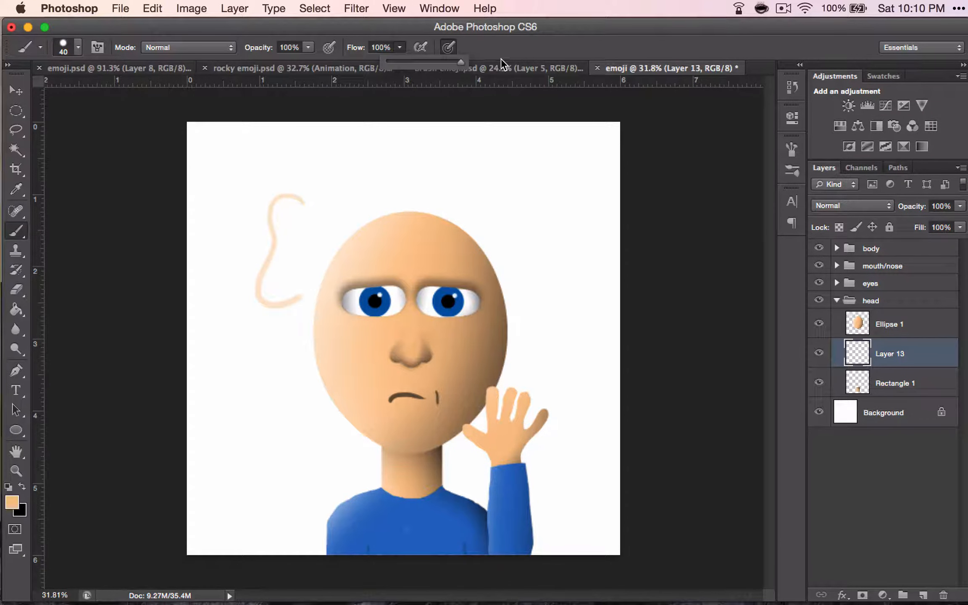
{"action": "key", "text": "super+z"}
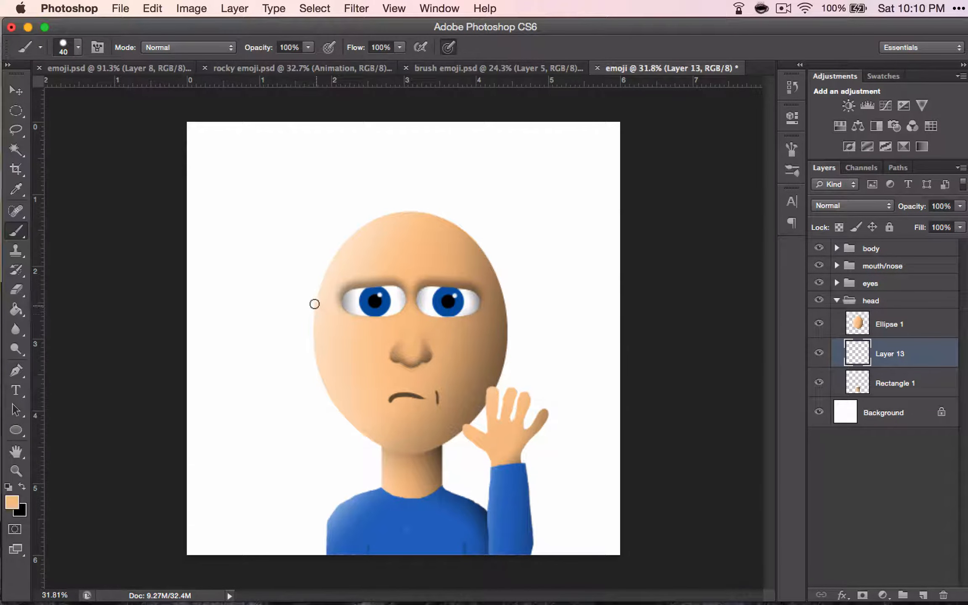
{"action": "mouse_move", "coordinate": [296, 216]}
{"action": "left_mouse_down"}
{"action": "mouse_move", "coordinate": [281, 216]}
{"action": "mouse_move", "coordinate": [278, 301]}
{"action": "mouse_move", "coordinate": [305, 306]}
{"action": "left_mouse_up"}
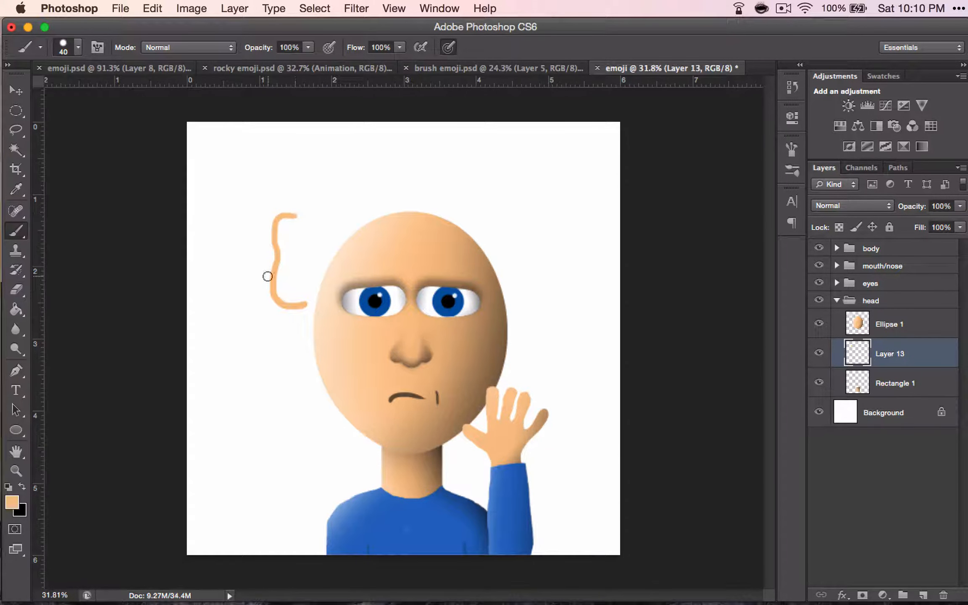
{"action": "key", "text": "super+z"}
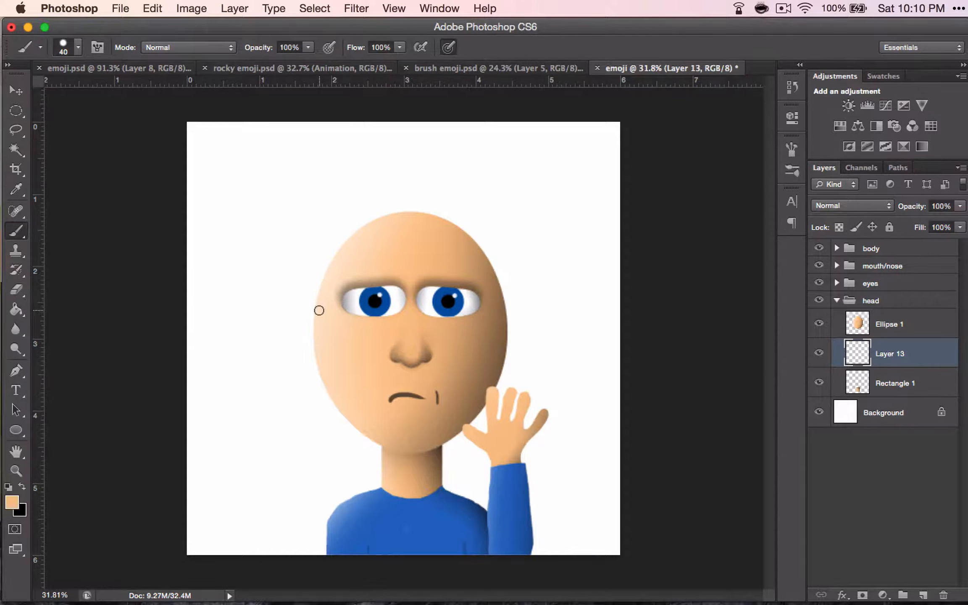
{"action": "mouse_move", "coordinate": [320, 307]}
{"action": "left_mouse_down"}
{"action": "mouse_move", "coordinate": [298, 309]}
{"action": "mouse_move", "coordinate": [316, 364]}
{"action": "left_mouse_up"}
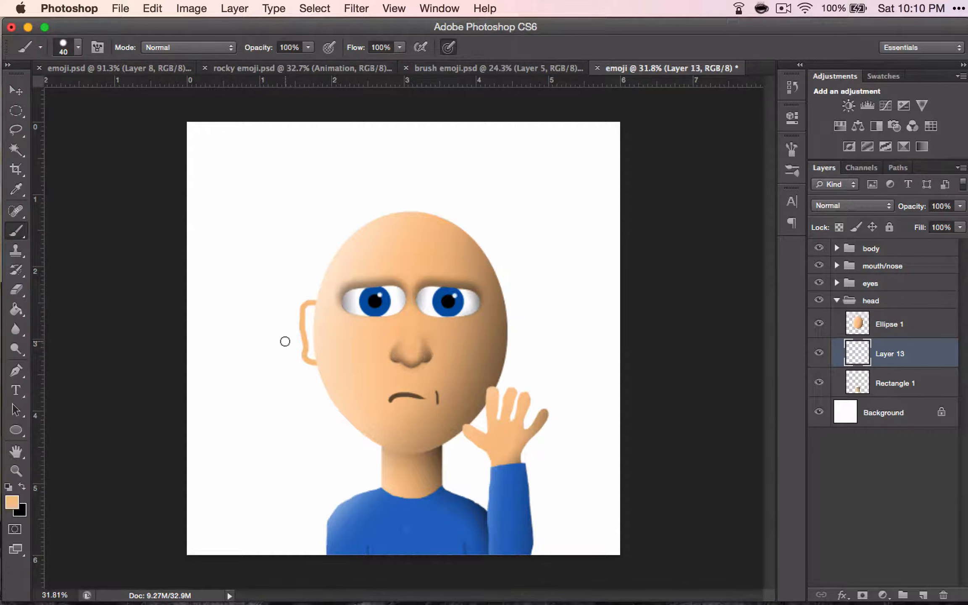
{"action": "key", "text": "super+z"}
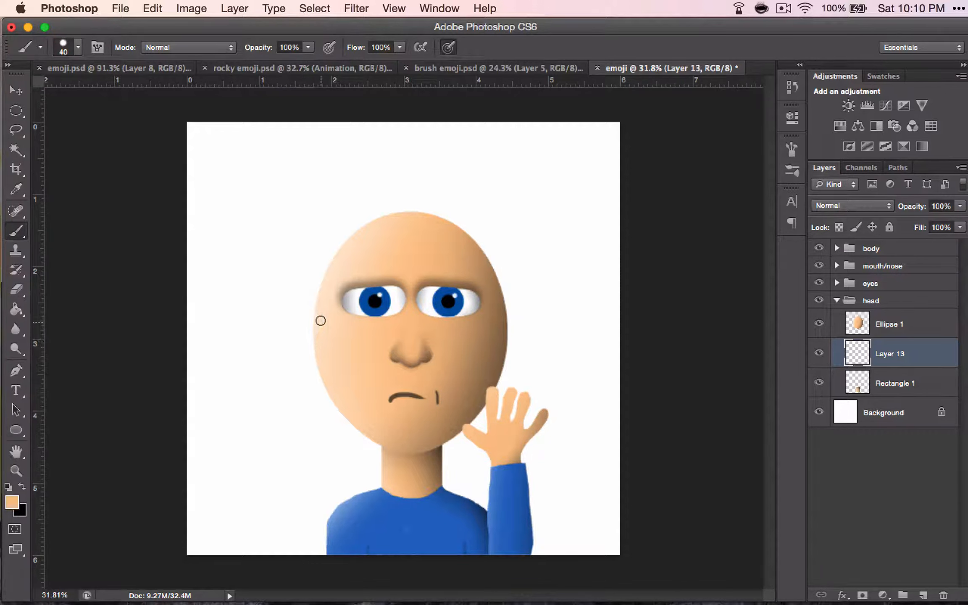
{"action": "left_click_drag", "start_coordinate": [307, 306], "coordinate": [312, 355]}
{"action": "key", "text": "super+z"}
Paint an ear outline against the left side of the head and fill it with the skin color.
{"action": "mouse_move", "coordinate": [316, 292]}
{"action": "left_mouse_down"}
{"action": "mouse_move", "coordinate": [292, 288]}
{"action": "mouse_move", "coordinate": [292, 365]}
{"action": "mouse_move", "coordinate": [323, 384]}
{"action": "left_mouse_up"}
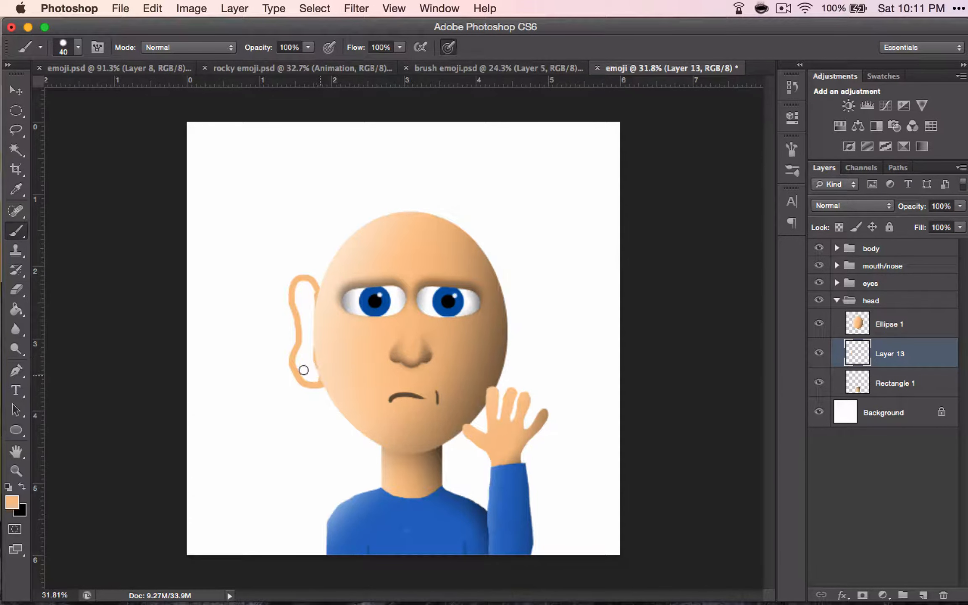
{"action": "left_click", "coordinate": [16, 309]}
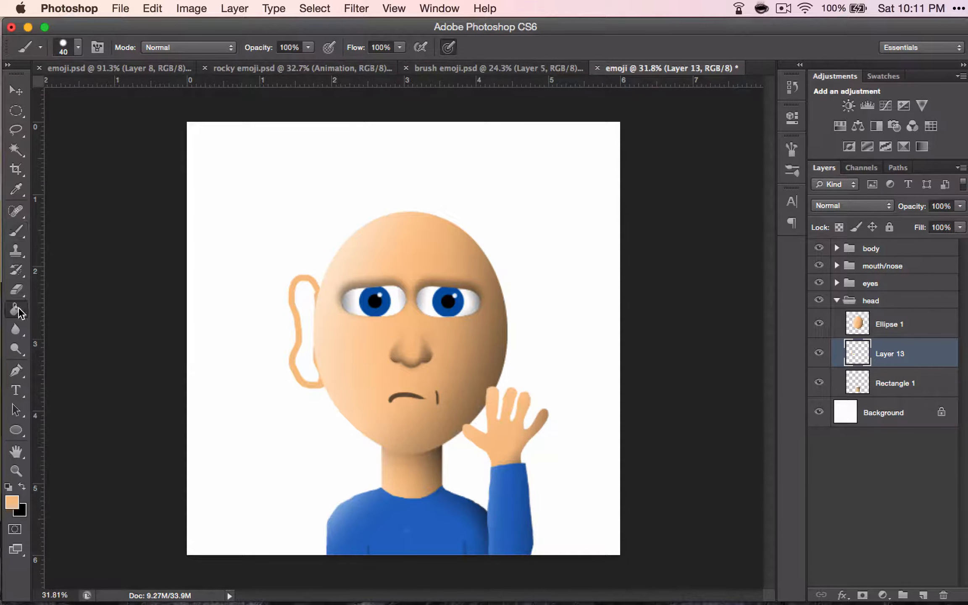
{"action": "left_click", "coordinate": [301, 294]}
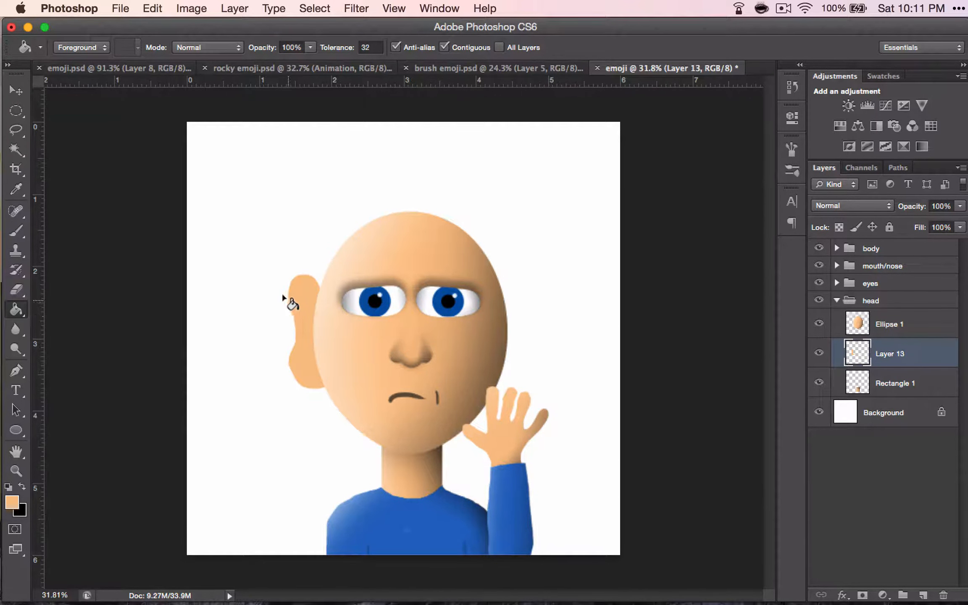
Trim the outer edge of the ear's lobe with the Eraser, enlarging the eraser to size 90.
{"action": "left_click", "coordinate": [16, 290]}
{"action": "key", "text": "bracketright"}
{"action": "key", "text": "bracketright"}
{"action": "key", "text": "bracketright"}
{"action": "key", "text": "bracketright"}
{"action": "key", "text": "bracketright"}
{"action": "key", "text": "bracketright"}
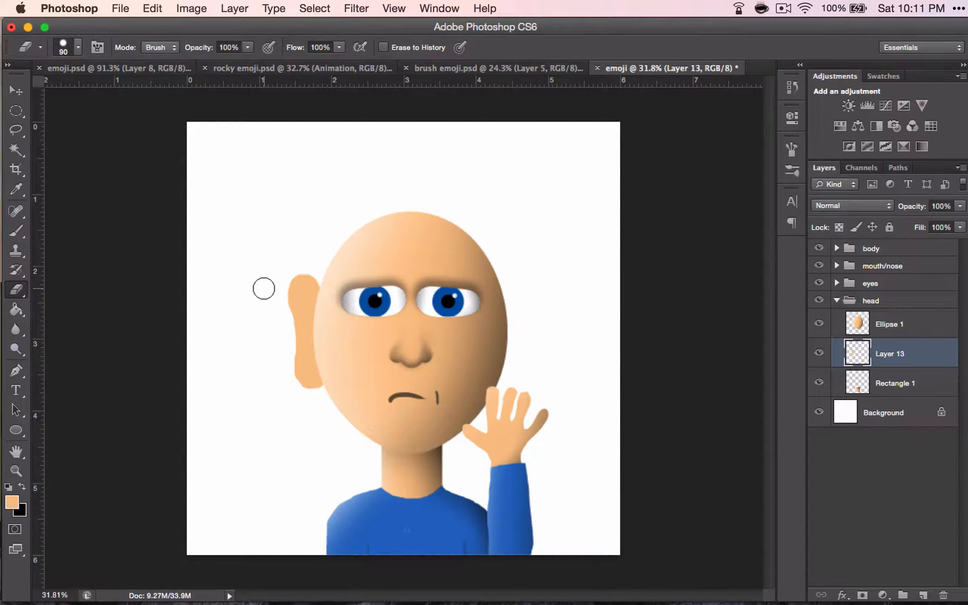
{"action": "key", "text": "super+t"}
{"action": "left_click_drag", "start_coordinate": [288, 389], "coordinate": [307, 341]}
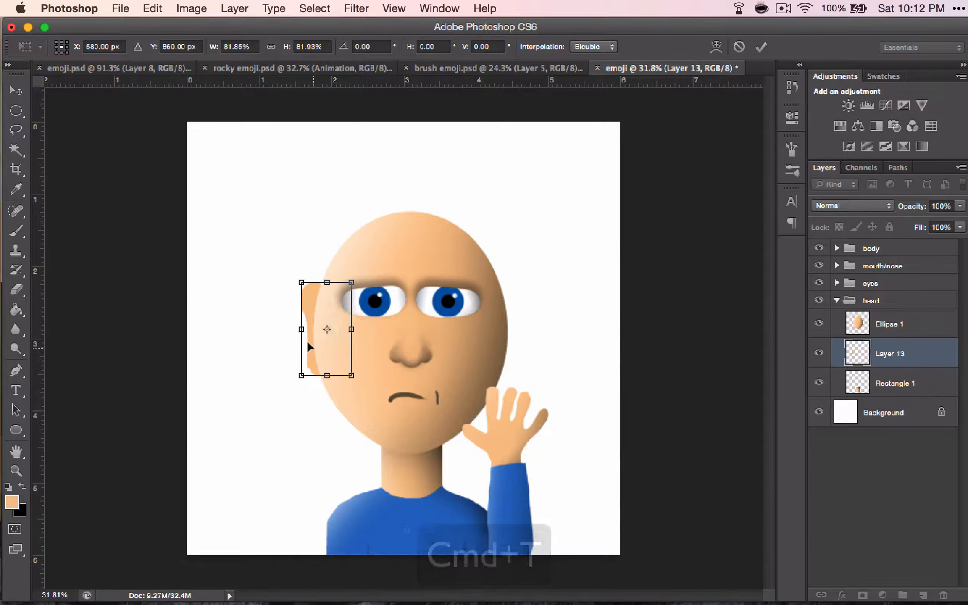
{"action": "key", "text": "Escape"}
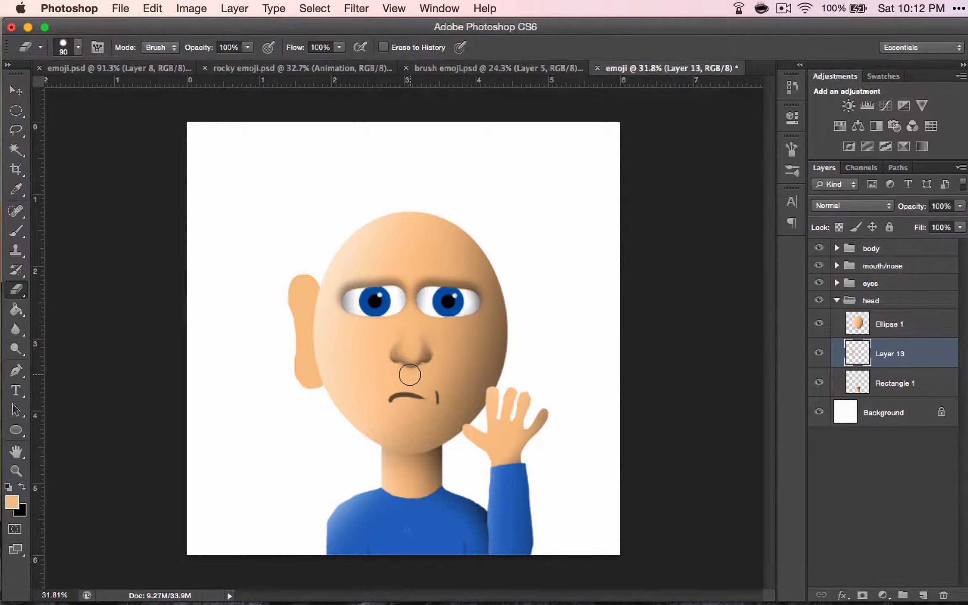
Duplicate the ear layer and flip the copy horizontally with Free Transform.
{"action": "key", "text": "cmd+j"}
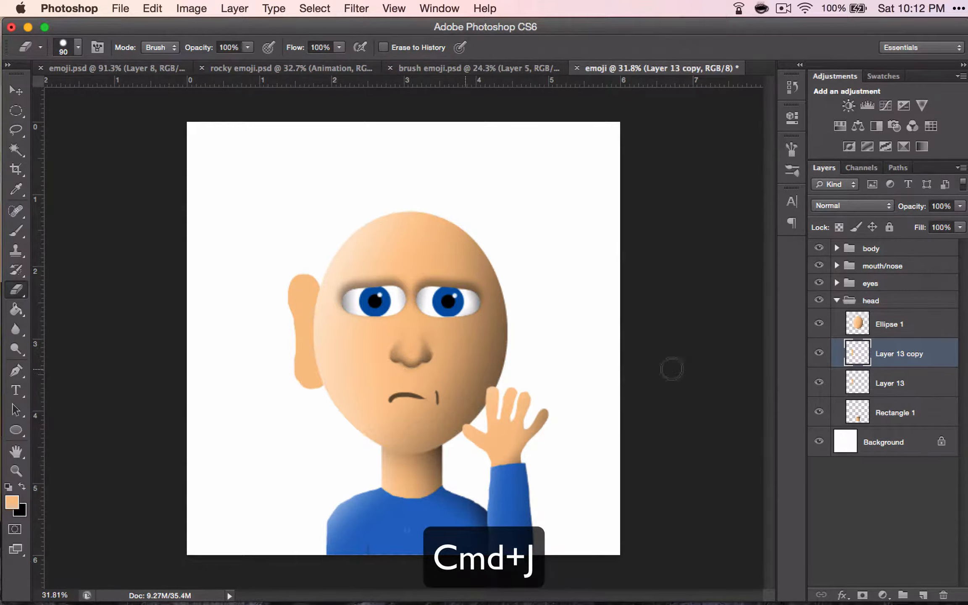
{"action": "key", "text": "cmd+t"}
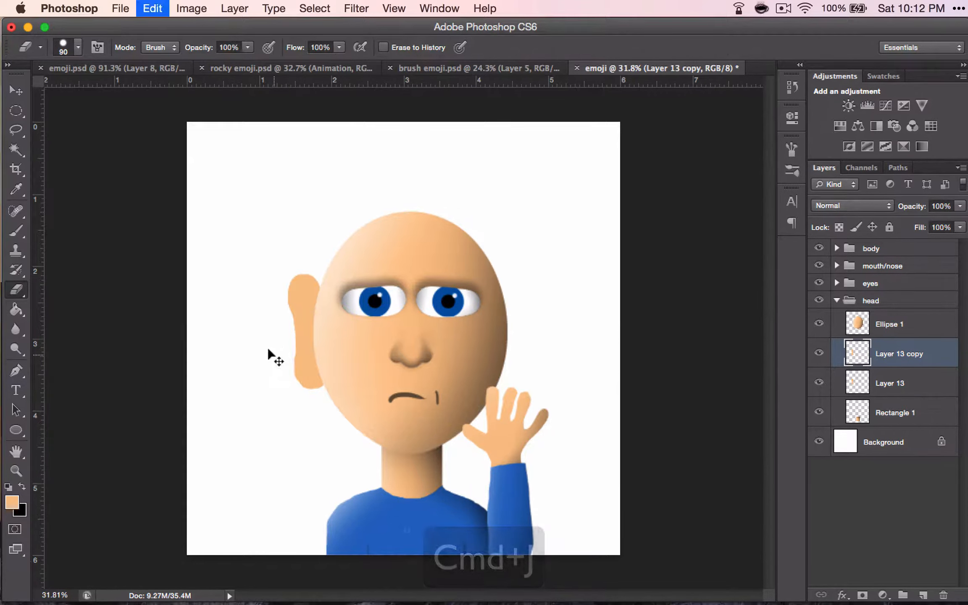
{"action": "right_click", "coordinate": [306, 355]}
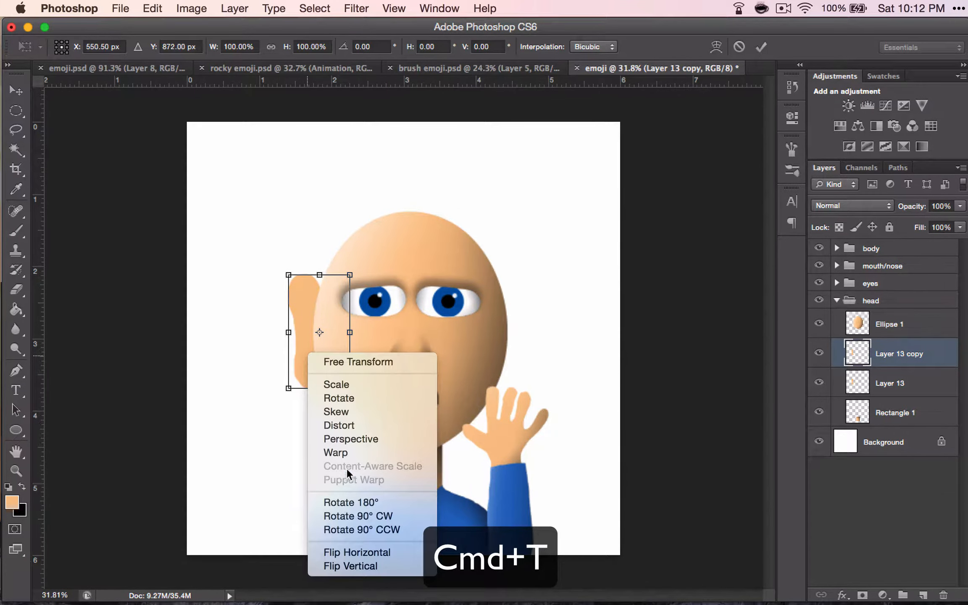
{"action": "left_click", "coordinate": [351, 554]}
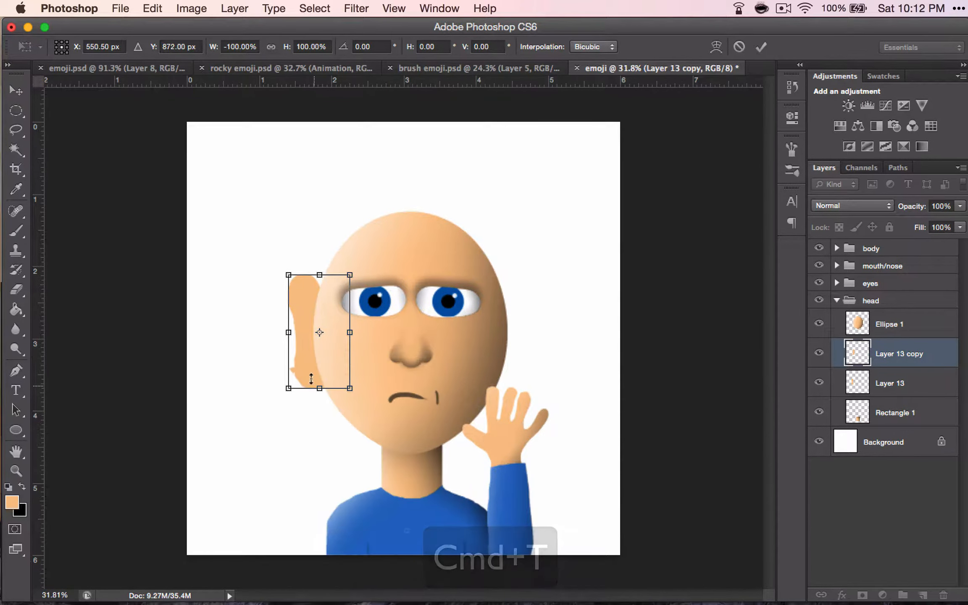
Move the flipped ear to the right side of the head, nudge it outward, and apply the transform.
{"action": "left_click_drag", "start_coordinate": [303, 350], "coordinate": [481, 349]}
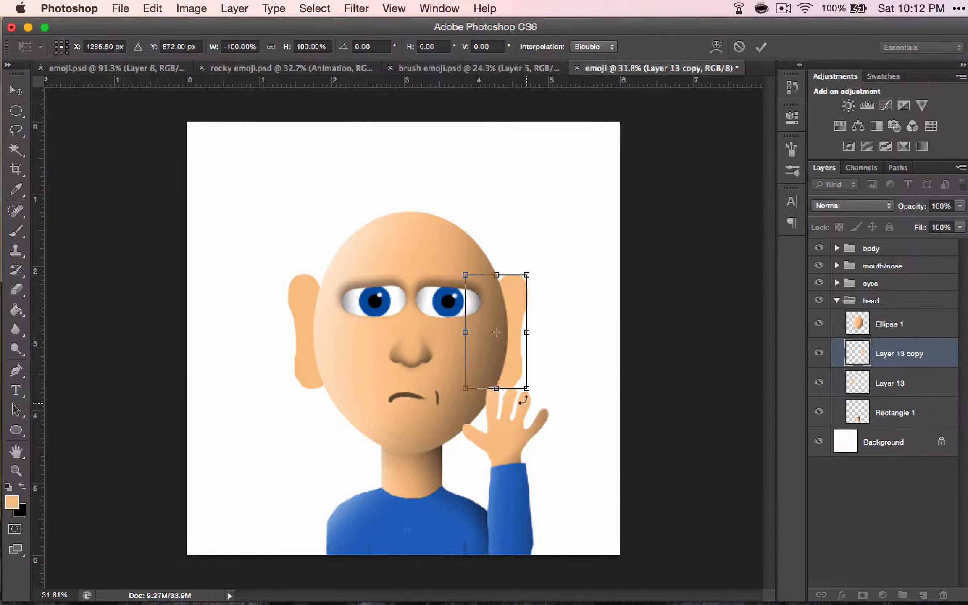
{"action": "key", "text": "Right"}
{"action": "key", "text": "Right"}
{"action": "key", "text": "Right"}
{"action": "key", "text": "Right"}
{"action": "key", "text": "Right"}
{"action": "key", "text": "Right"}
{"action": "key", "text": "Right"}
{"action": "key", "text": "Right"}
{"action": "key", "text": "Right"}
{"action": "key", "text": "Right"}
{"action": "key", "text": "Right"}
{"action": "key", "text": "Right"}
{"action": "key", "text": "Right"}
{"action": "key", "text": "Return"}
{"action": "key", "text": "e"}
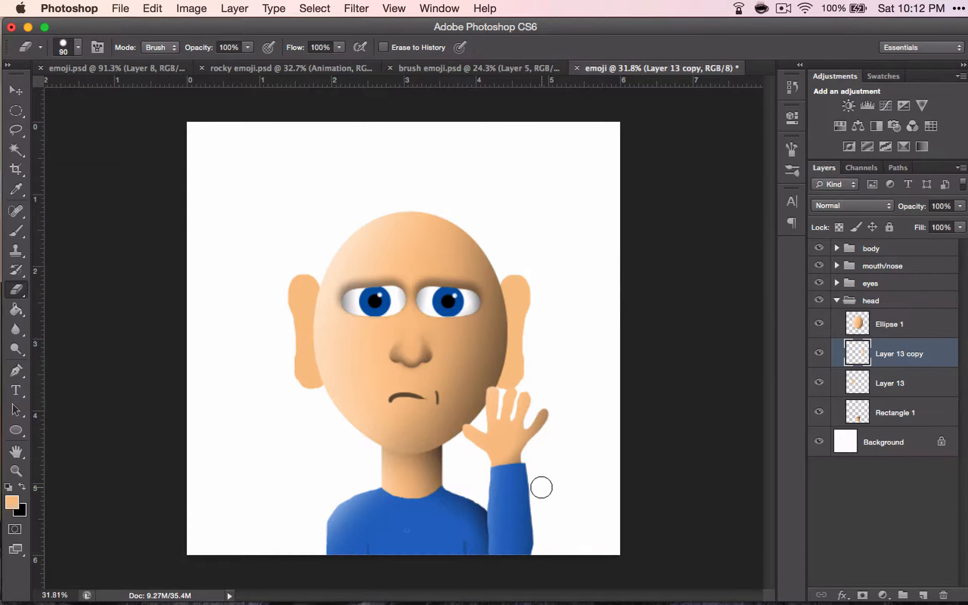
Fine-tune the right ear's horizontal position with the Move tool so it sticks out like the left ear.
{"action": "left_click", "coordinate": [10, 98]}
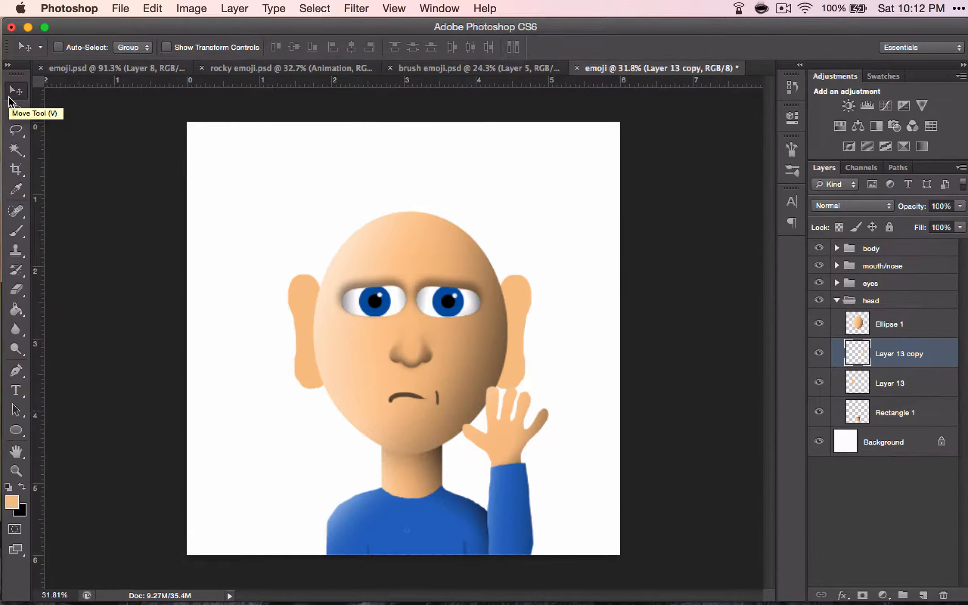
{"action": "key", "text": "shift+Right"}
{"action": "key", "text": "shift+Right"}
{"action": "key", "text": "Left"}
{"action": "key", "text": "Left"}
{"action": "key", "text": "Left"}
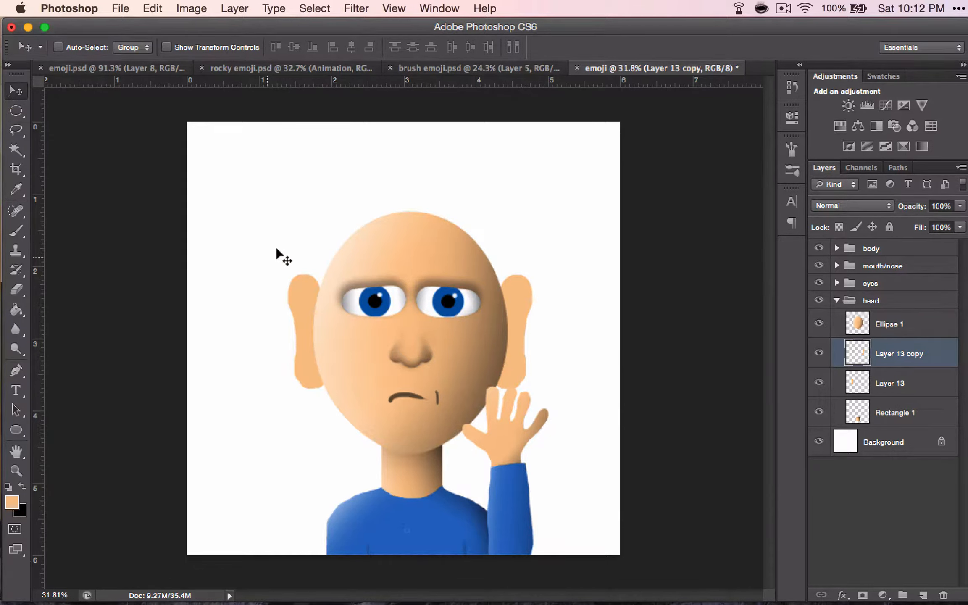
Switch from the Paint Bucket to the Gradient tool and undo a test gradient drawn on the right ear's layer.
{"action": "left_click", "coordinate": [16, 309]}
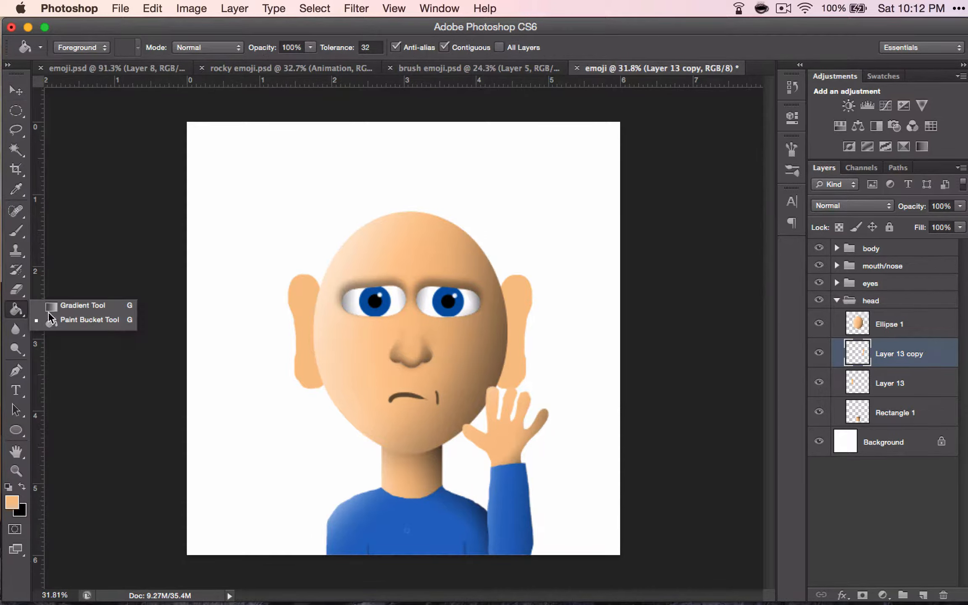
{"action": "left_click", "coordinate": [91, 319]}
{"action": "left_click", "coordinate": [18, 309]}
{"action": "left_click", "coordinate": [79, 305]}
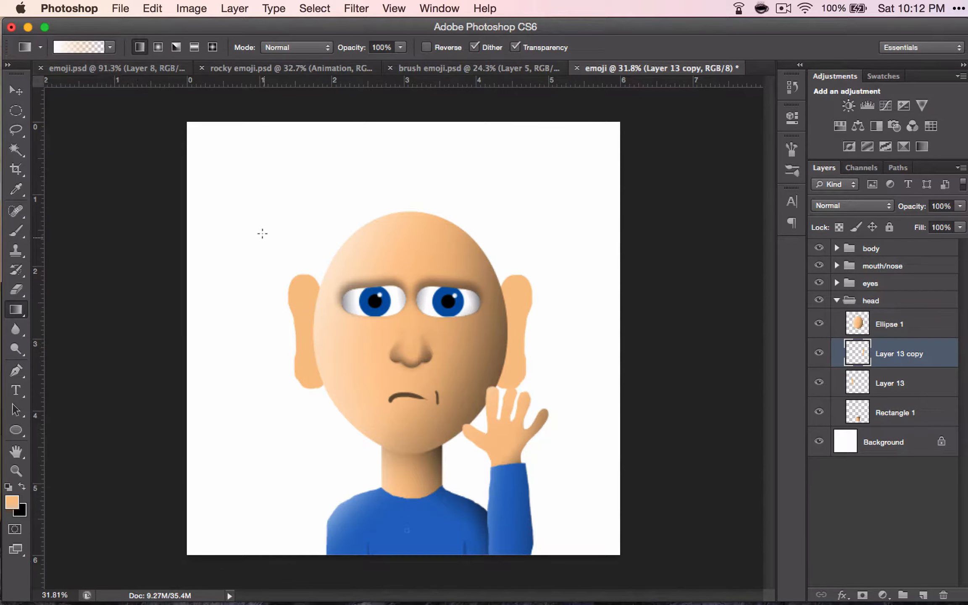
{"action": "left_click_drag", "start_coordinate": [262, 233], "coordinate": [297, 289]}
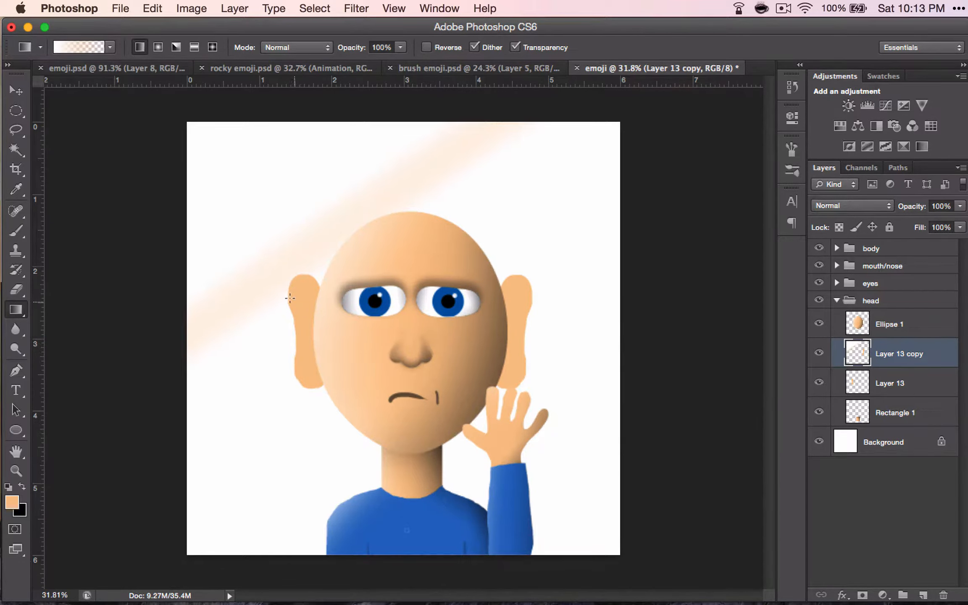
{"action": "key", "text": "super+z"}
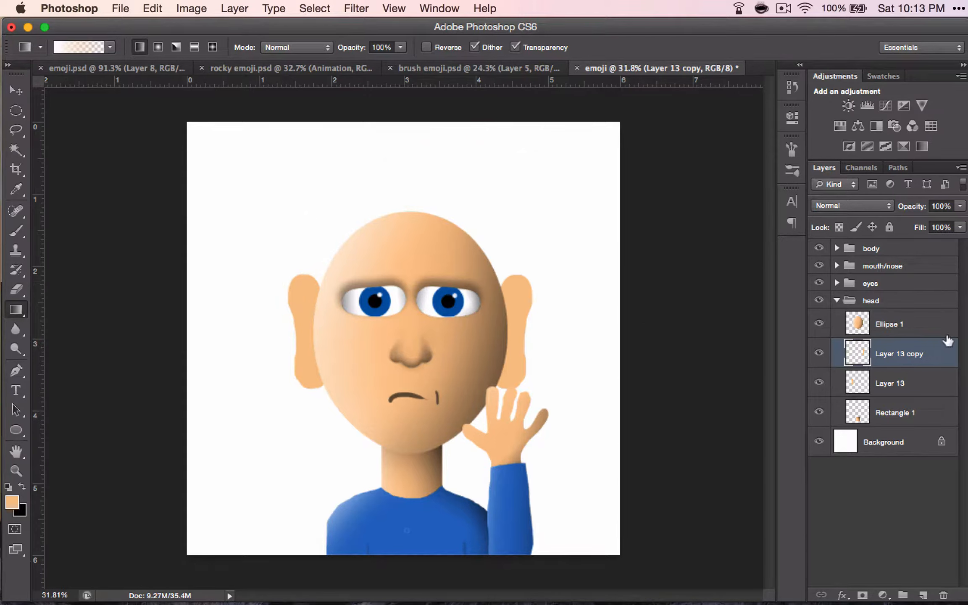
Select the left ear on Layer 13 with the Magic Wand and add a light gradient tint from its upper left.
{"action": "left_click", "coordinate": [918, 388]}
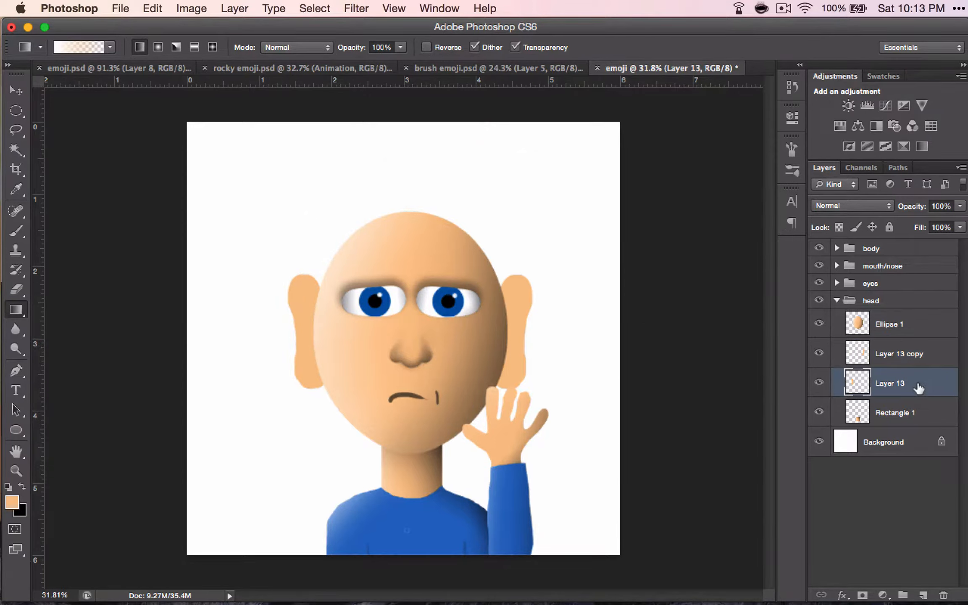
{"action": "key", "text": "w"}
{"action": "left_click", "coordinate": [310, 310]}
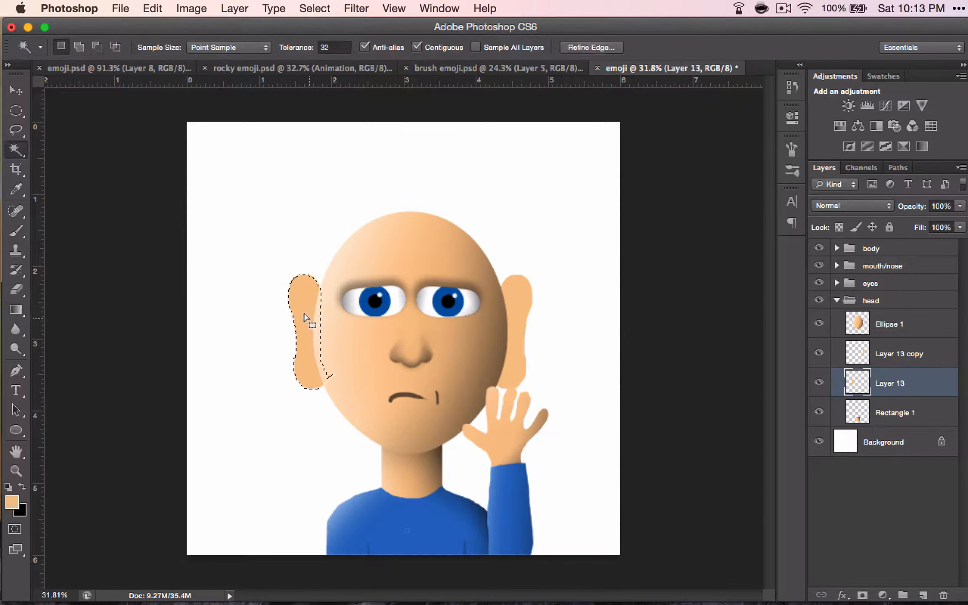
{"action": "key", "text": "g"}
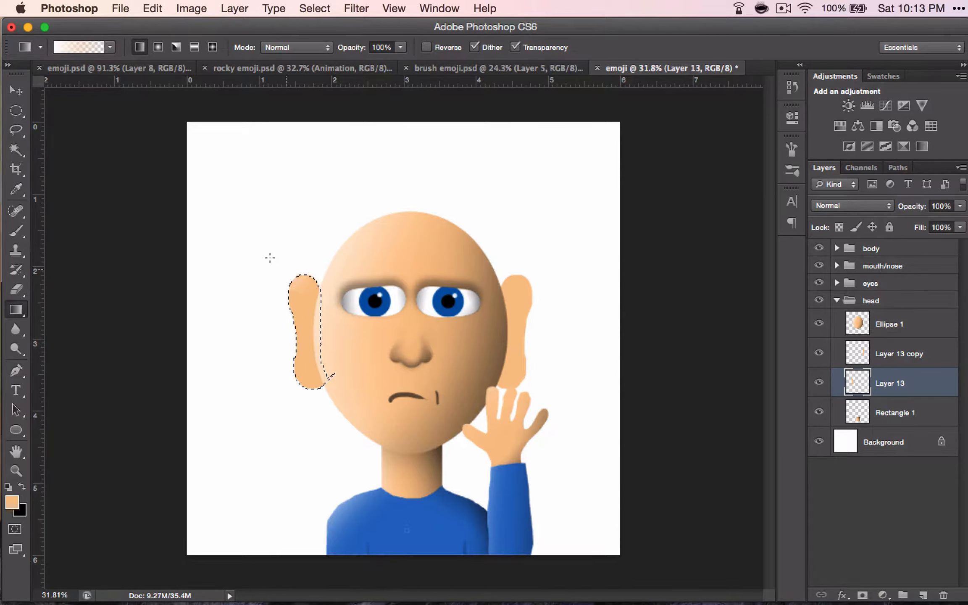
{"action": "left_click_drag", "start_coordinate": [258, 233], "coordinate": [311, 327]}
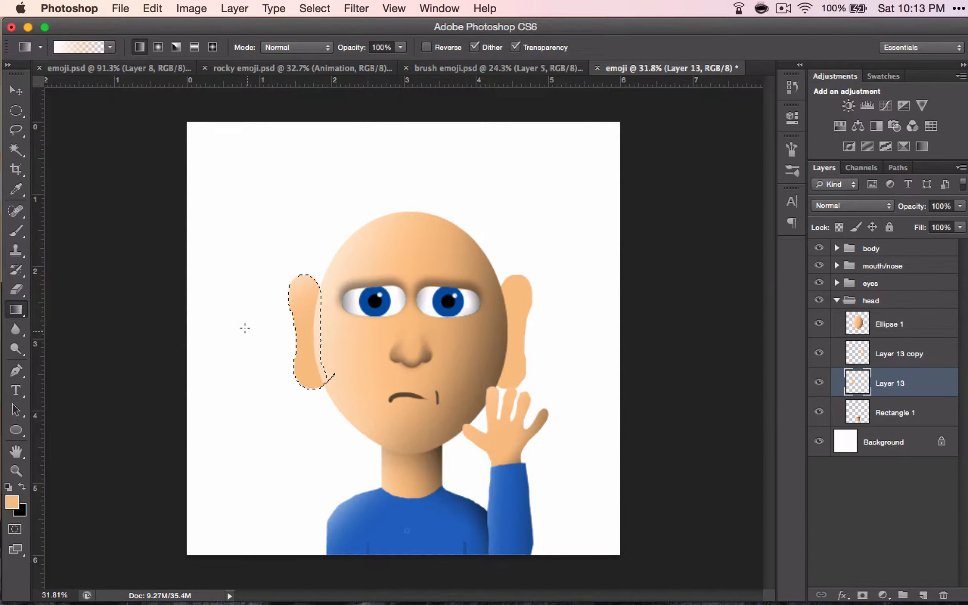
Shade the lower part of the left ear with the Neutral Density gradient preset and clear the selection.
{"action": "left_click", "coordinate": [102, 47]}
{"action": "left_click", "coordinate": [784, 180]}
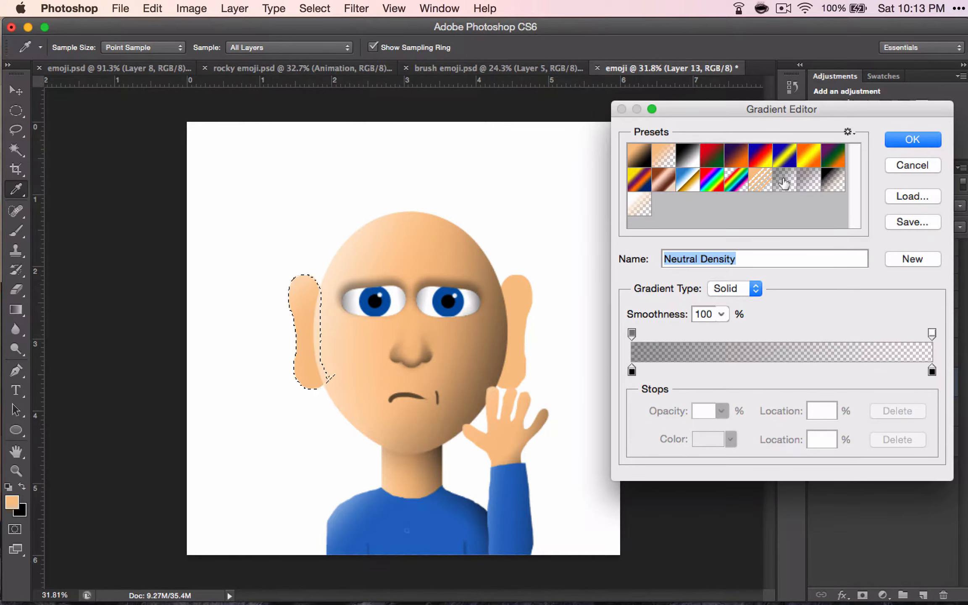
{"action": "left_click", "coordinate": [909, 141]}
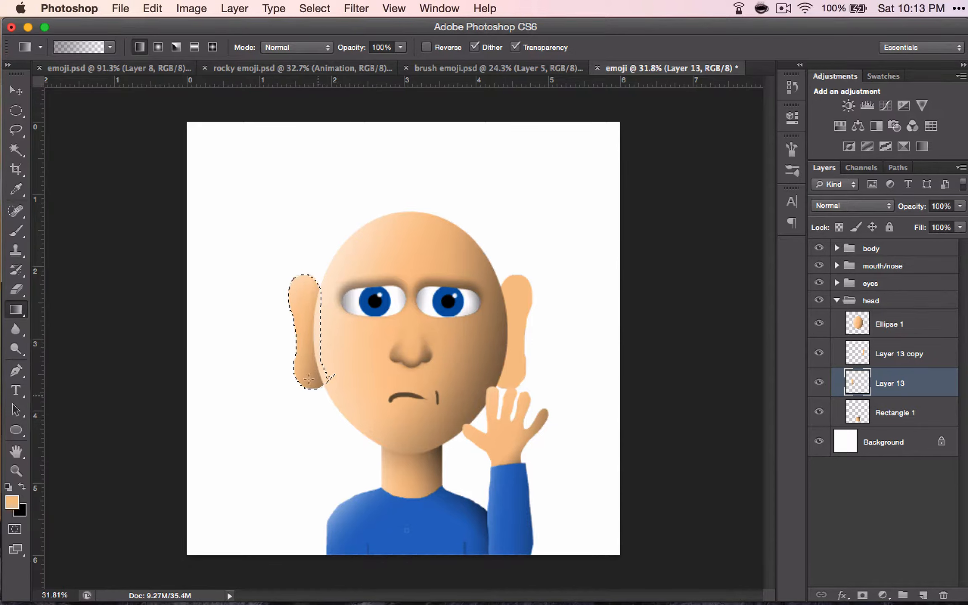
{"action": "key", "text": "super+z"}
{"action": "key", "text": "super+d"}
Undo the gradient tried without a selection, and select the right ear on Layer 13 copy to shade it with the Neutral Density gradient.
{"action": "left_click_drag", "start_coordinate": [505, 351], "coordinate": [569, 382]}
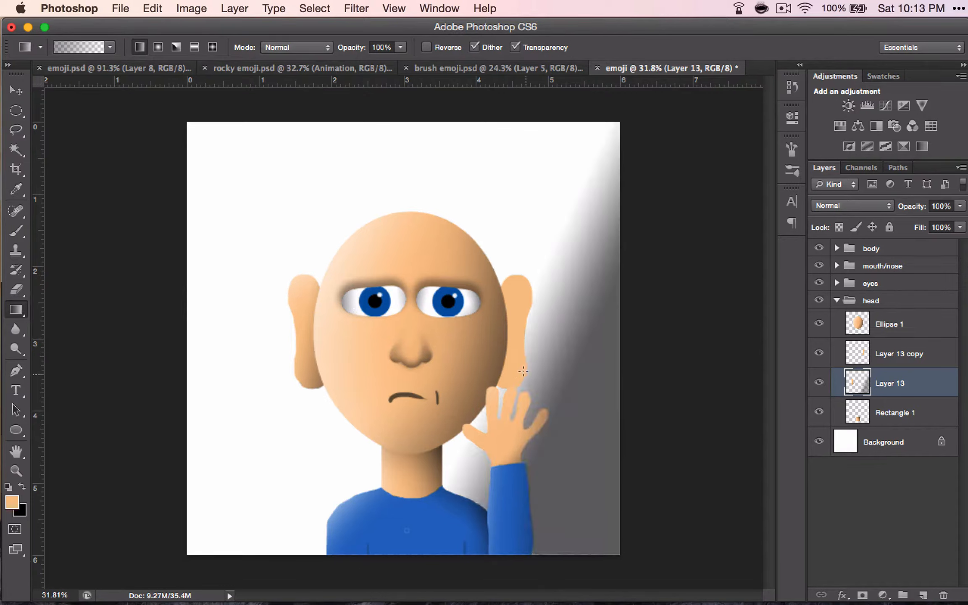
{"action": "key", "text": "super+z"}
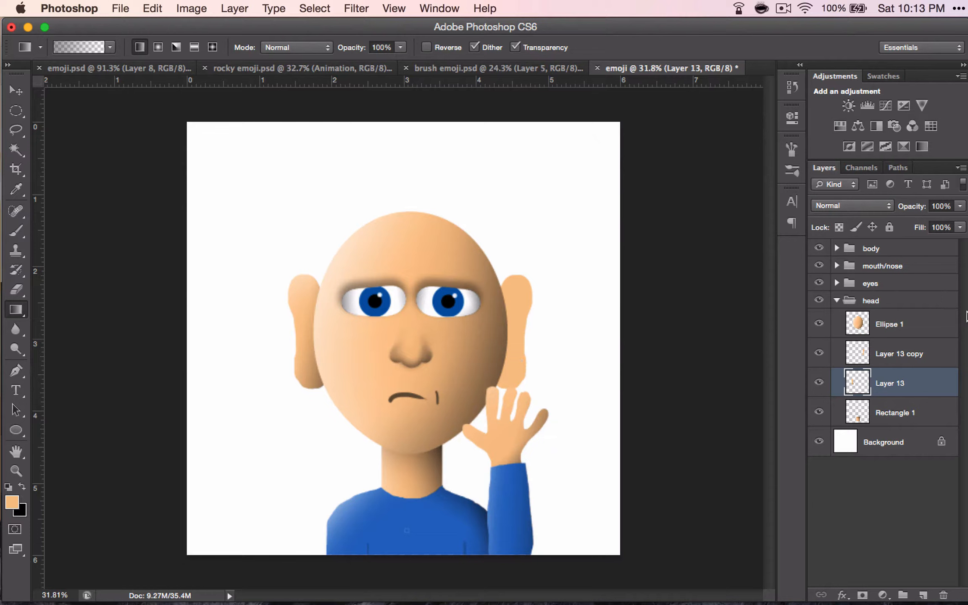
{"action": "left_click", "coordinate": [901, 355]}
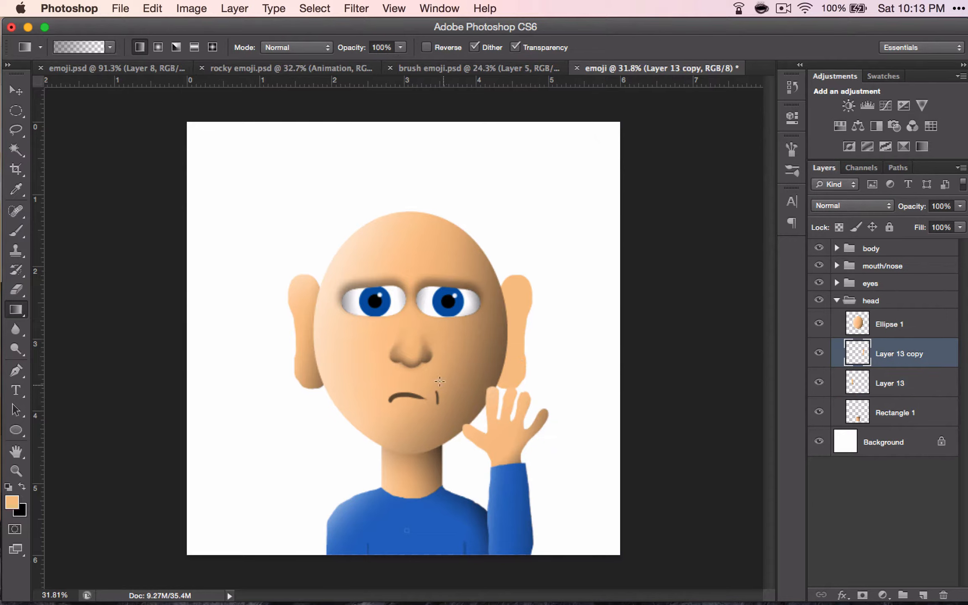
{"action": "key", "text": "w"}
{"action": "left_click", "coordinate": [514, 373]}
{"action": "left_click_drag", "start_coordinate": [534, 381], "coordinate": [570, 405]}
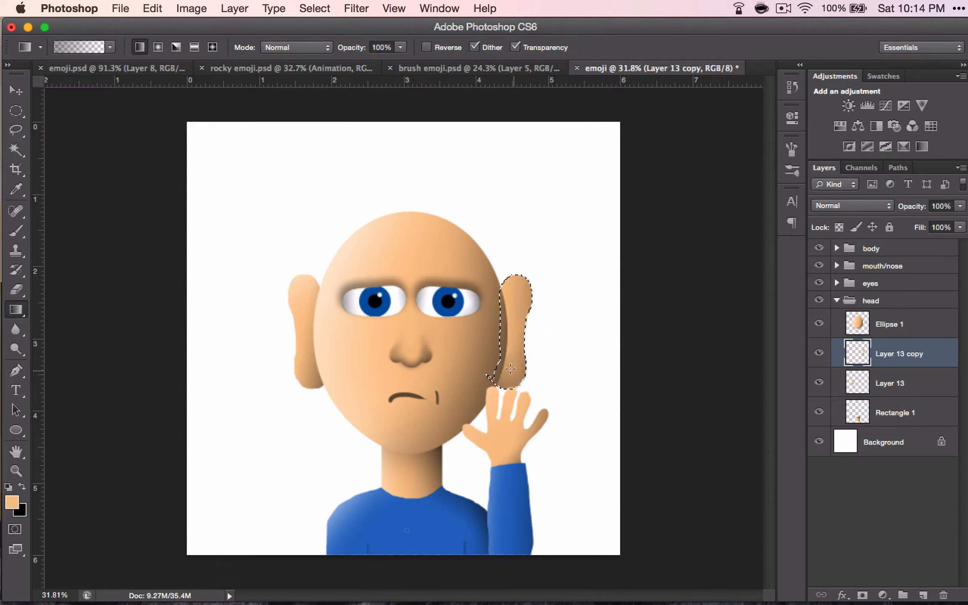
{"action": "mouse_move", "coordinate": [462, 333]}
{"action": "left_mouse_down"}
{"action": "mouse_move", "coordinate": [514, 309]}
{"action": "mouse_move", "coordinate": [509, 330]}
{"action": "left_mouse_up"}
{"action": "key", "text": "super+z"}
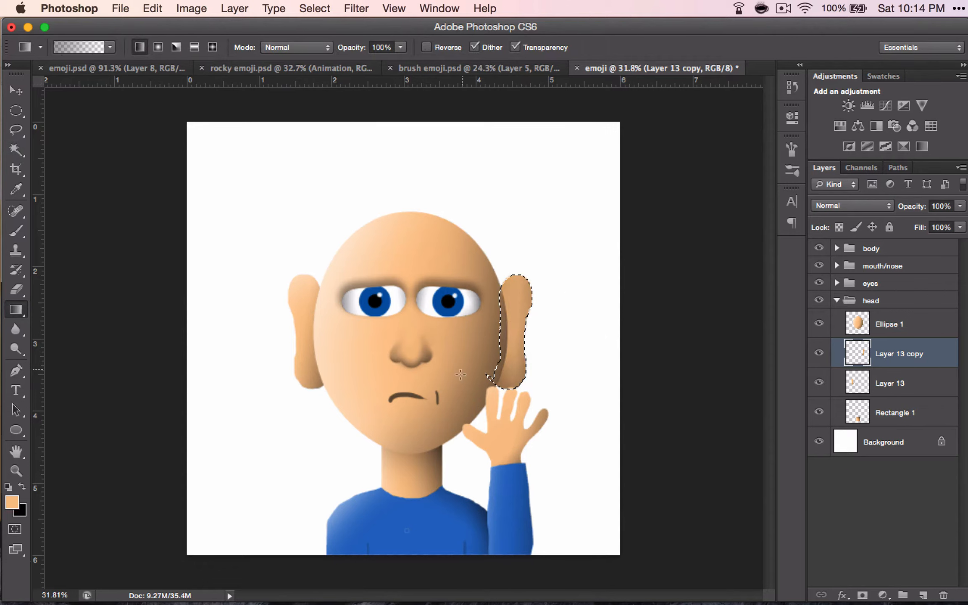
Highlight the upper part of the right ear with the tints gradient preset and clear the selection.
{"action": "left_click", "coordinate": [78, 47]}
{"action": "left_click", "coordinate": [643, 201]}
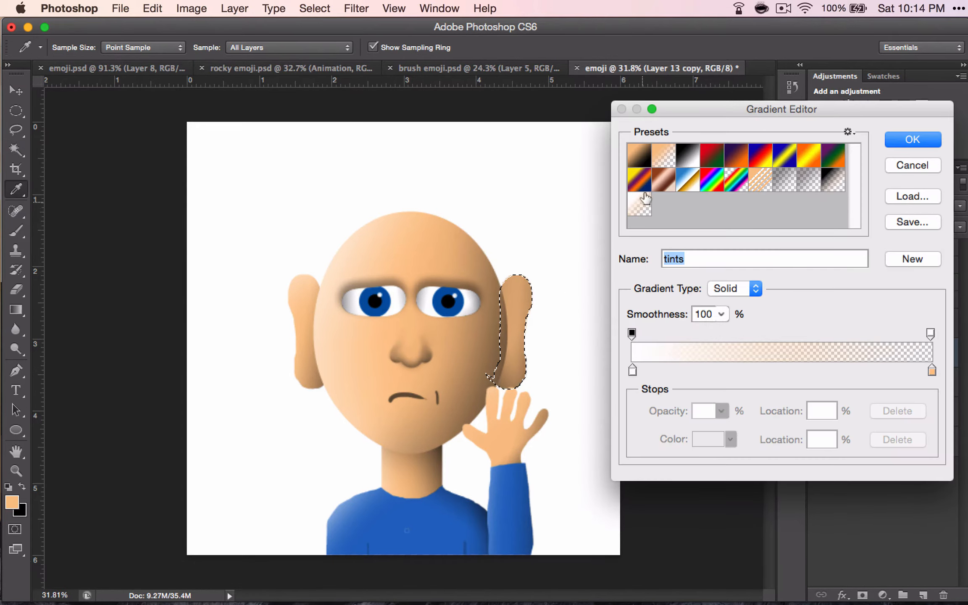
{"action": "key", "text": "Return"}
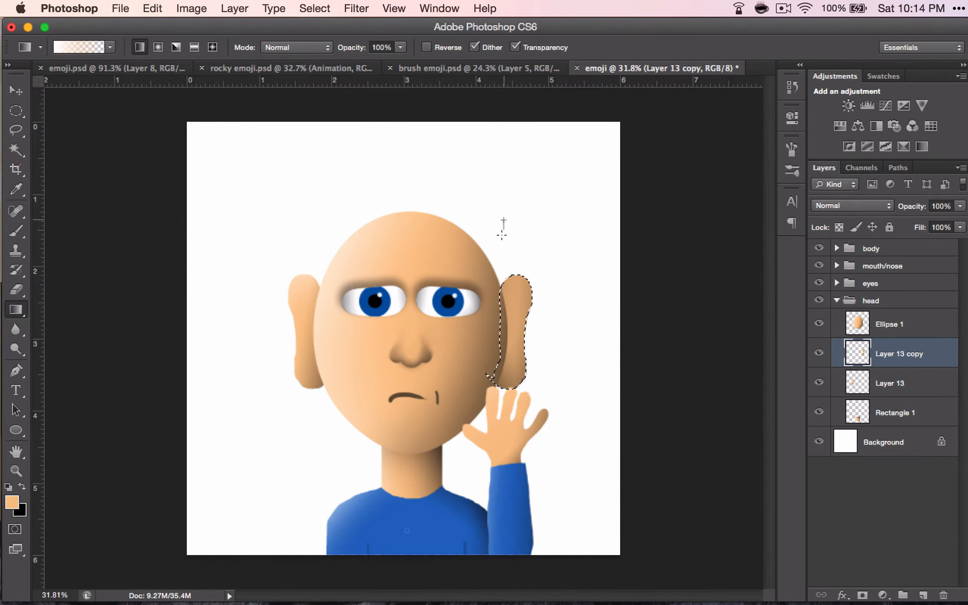
{"action": "left_click_drag", "start_coordinate": [502, 236], "coordinate": [514, 281]}
{"action": "left_click_drag", "start_coordinate": [488, 226], "coordinate": [520, 310]}
{"action": "left_click_drag", "start_coordinate": [491, 220], "coordinate": [525, 313]}
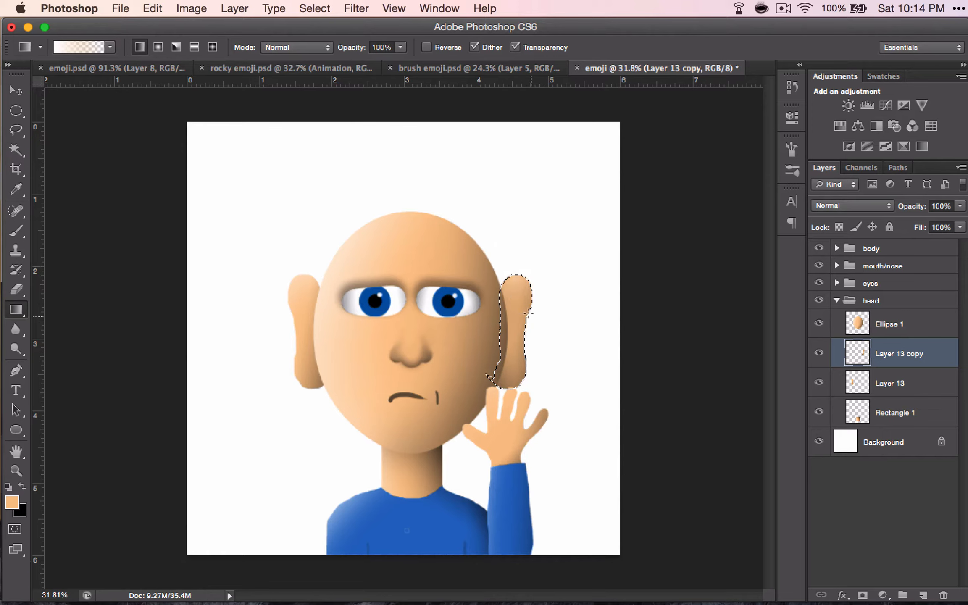
{"action": "key", "text": "super+d"}
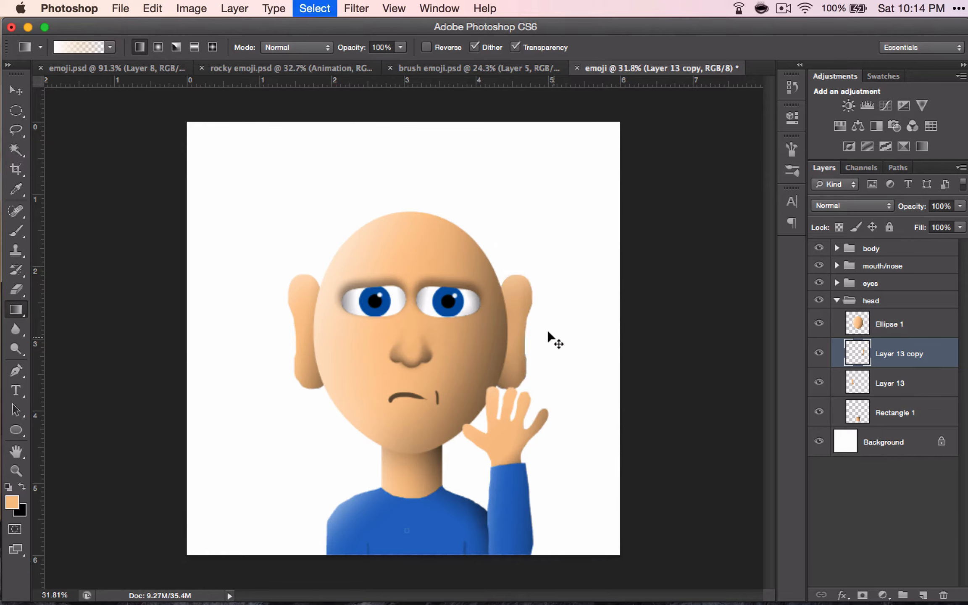